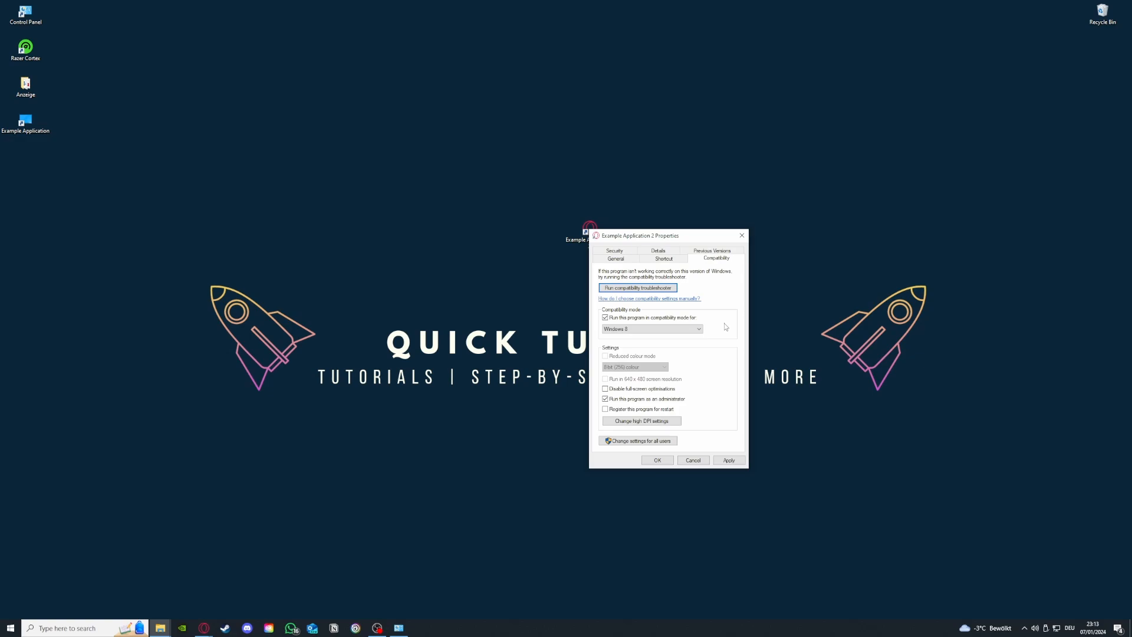
Apply the compatibility settings for the Example Application 2 shortcut and close its properties.
left_click(728, 460)
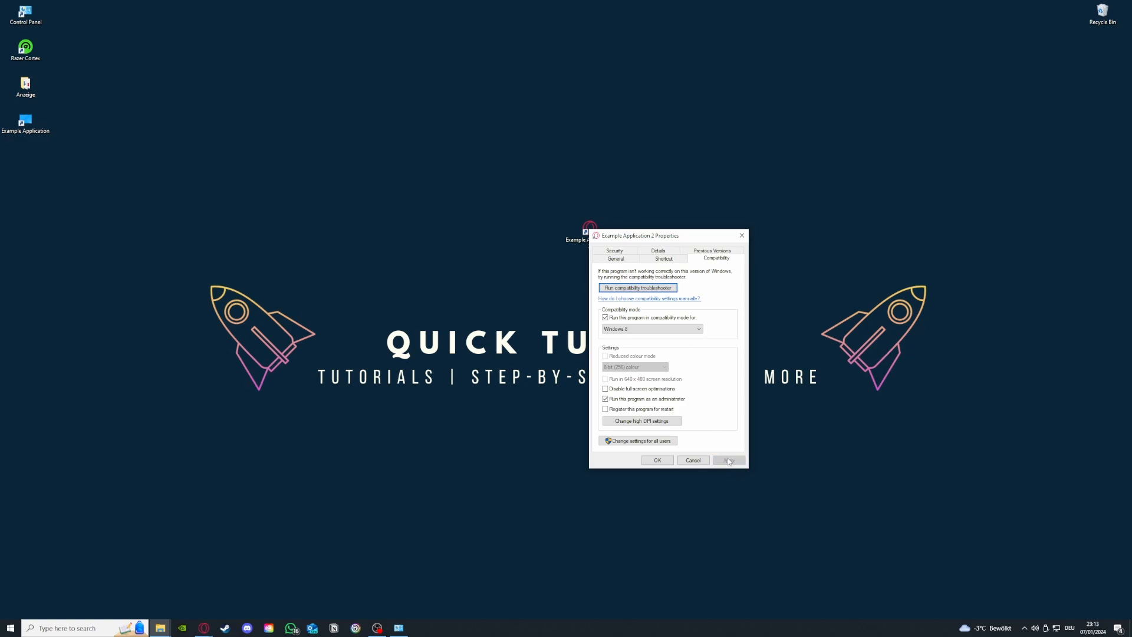
left_click(657, 460)
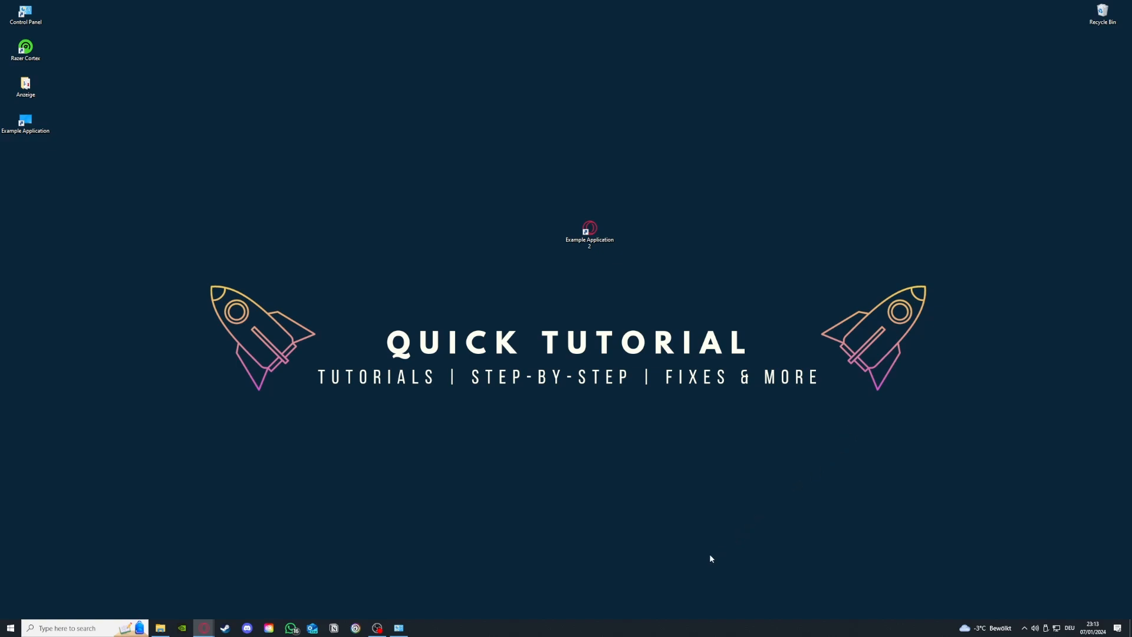
Open Task Manager, maximize its window and look through the full list of running processes.
right_click(626, 627)
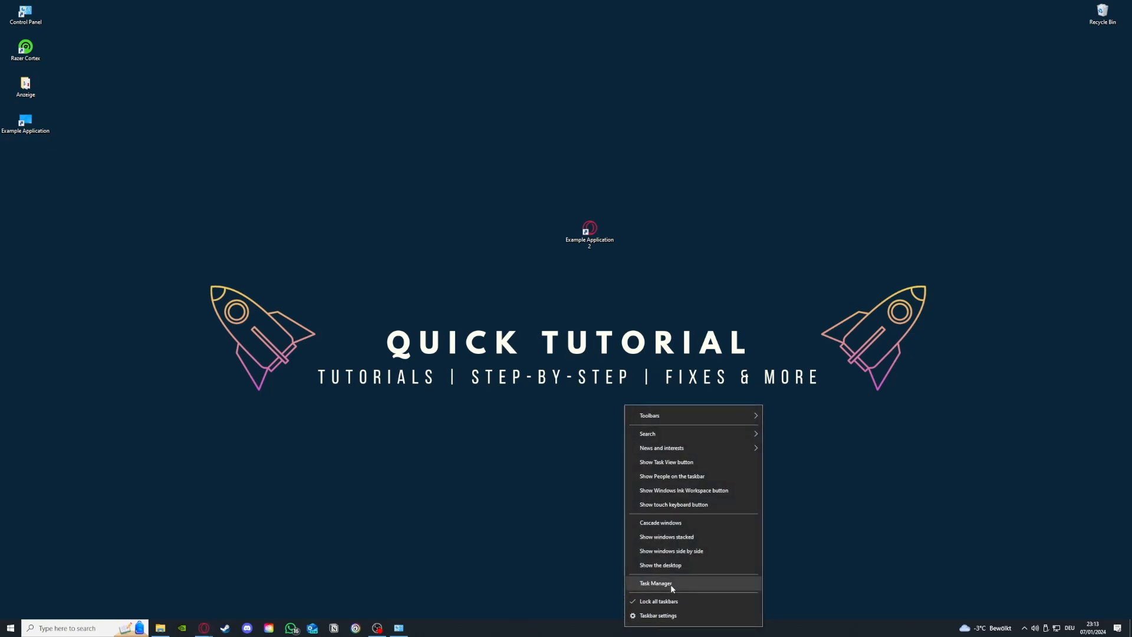
left_click(672, 582)
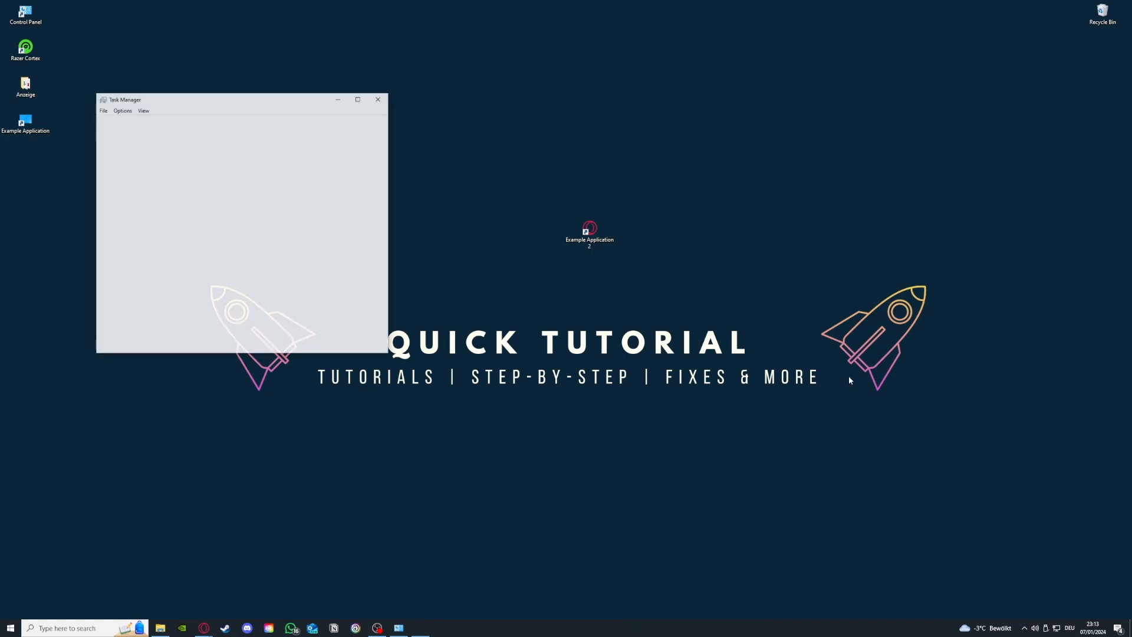
left_click(359, 99)
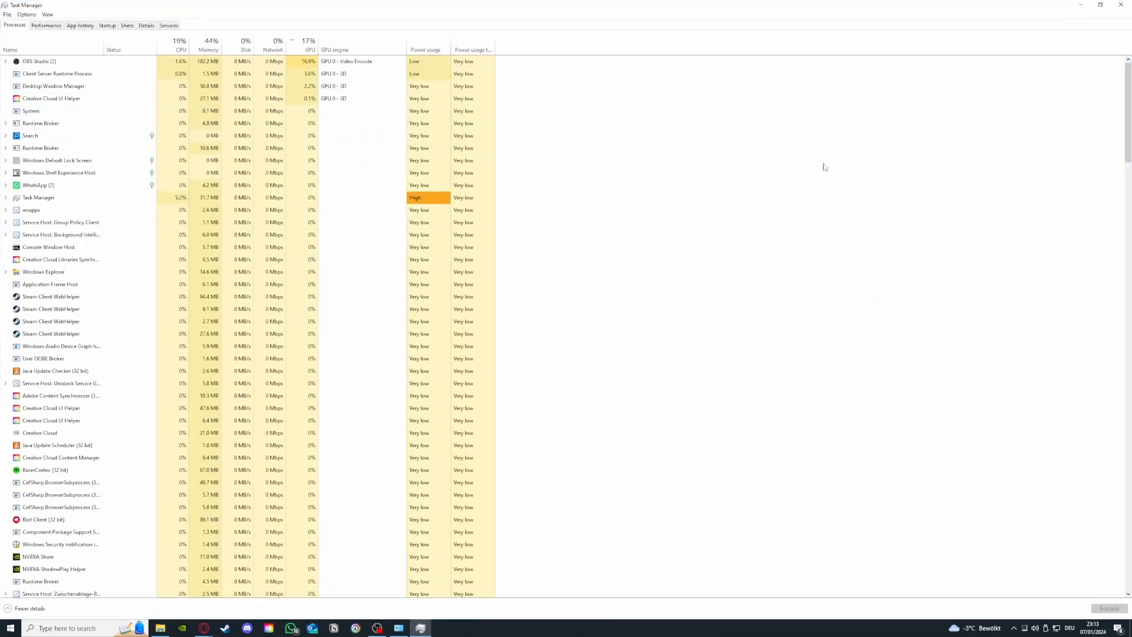
scroll(135, 175, "down", 7)
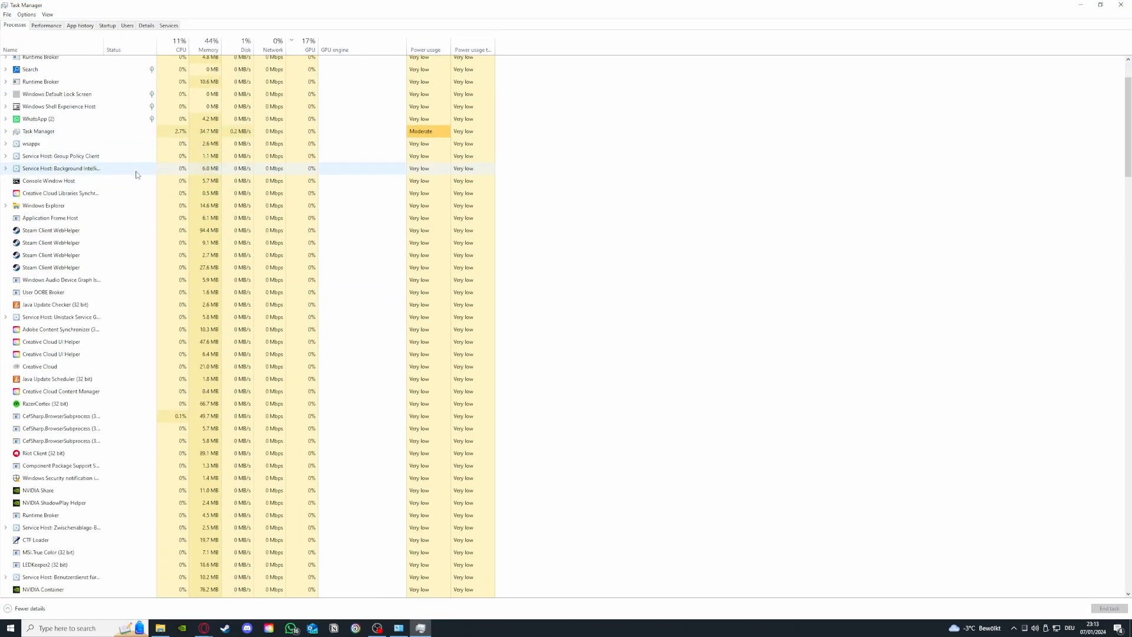
scroll(135, 175, "down", 12)
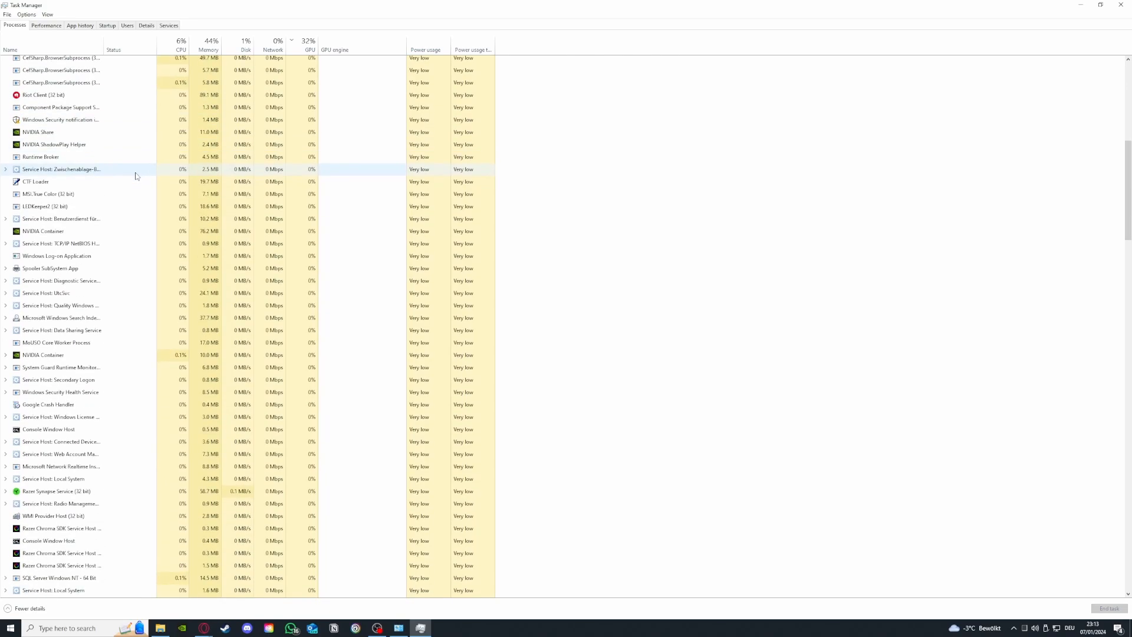
scroll(137, 178, "down", 11)
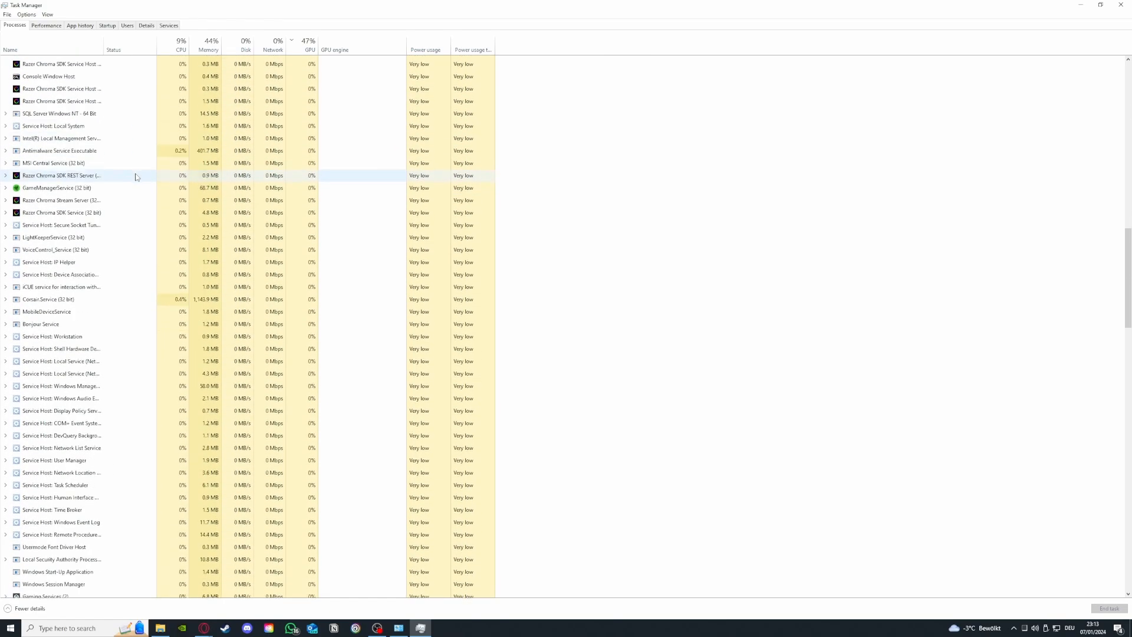
scroll(142, 186, "down", 4)
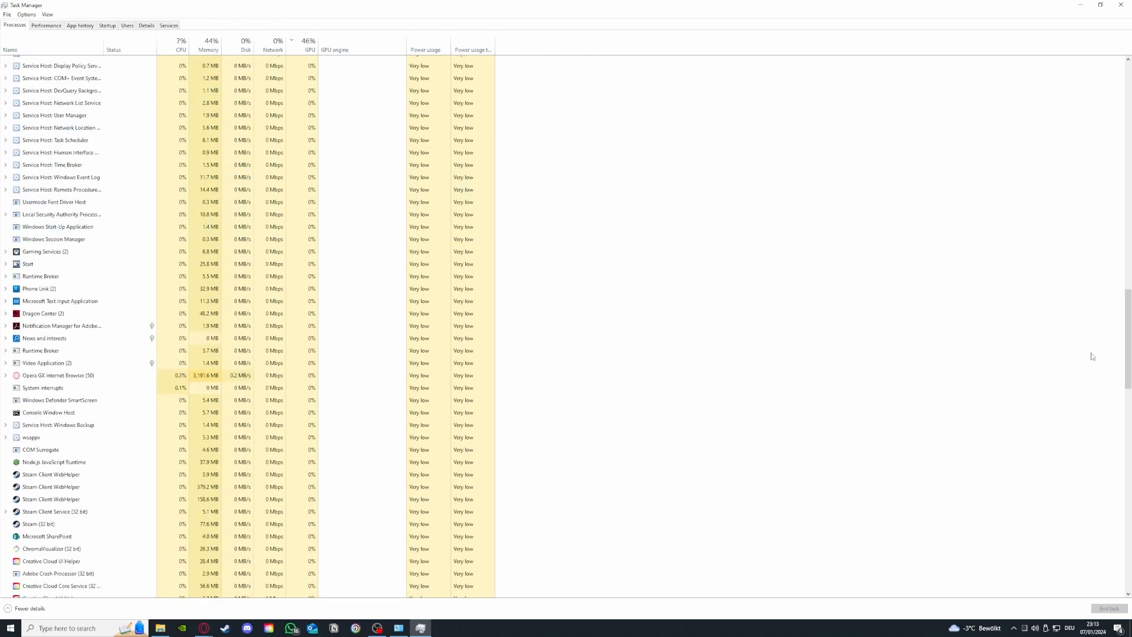
left_click_drag(1127, 355, 1127, 125)
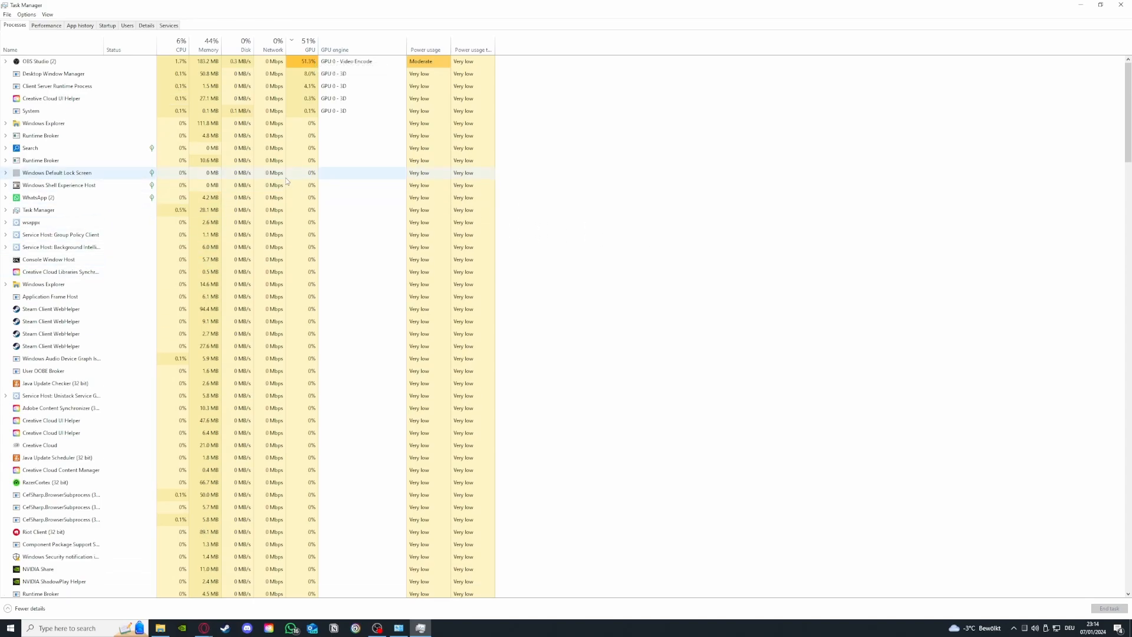
End the first Steam Client WebHelper task in the process list.
left_click(134, 310)
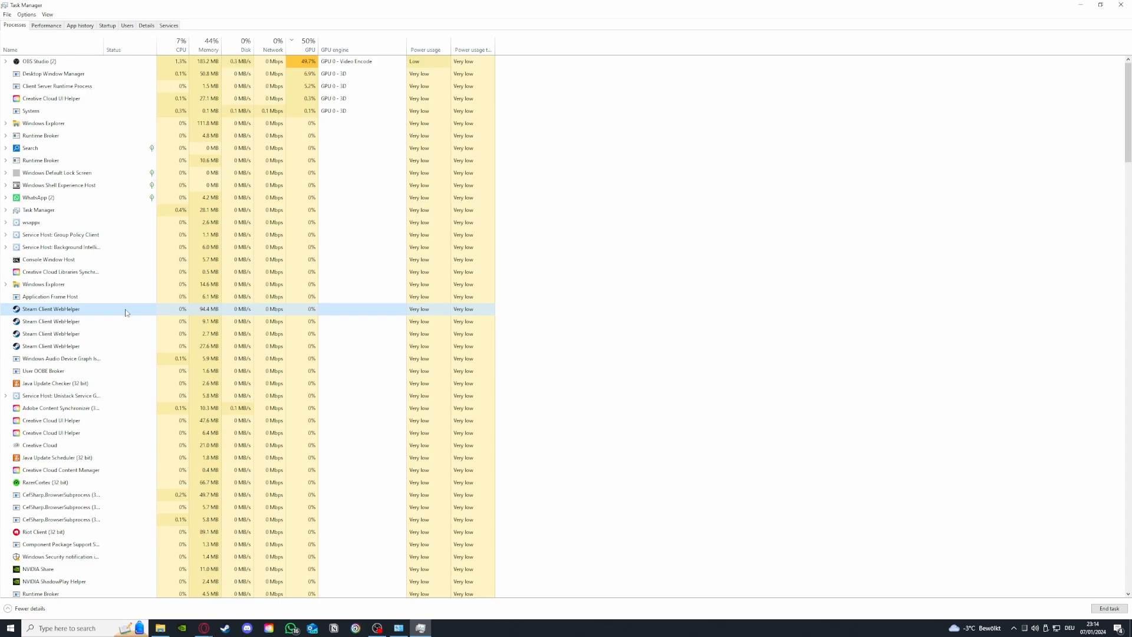
right_click(125, 312)
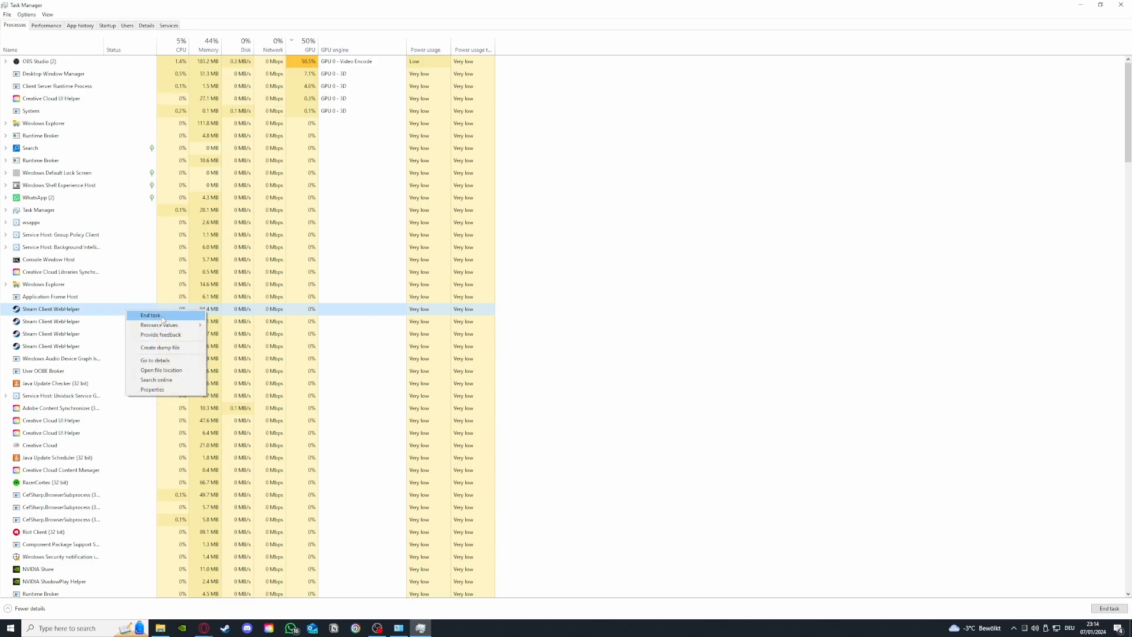
left_click(162, 316)
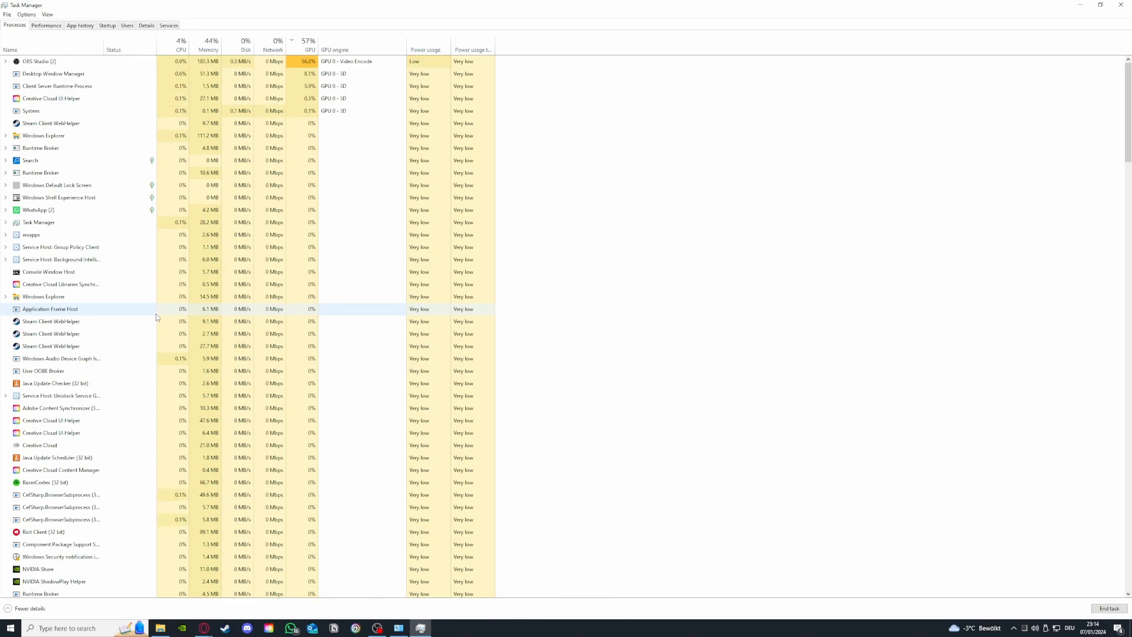
Check the CPU and GPU performance graphs, then return to the process list.
left_click(59, 26)
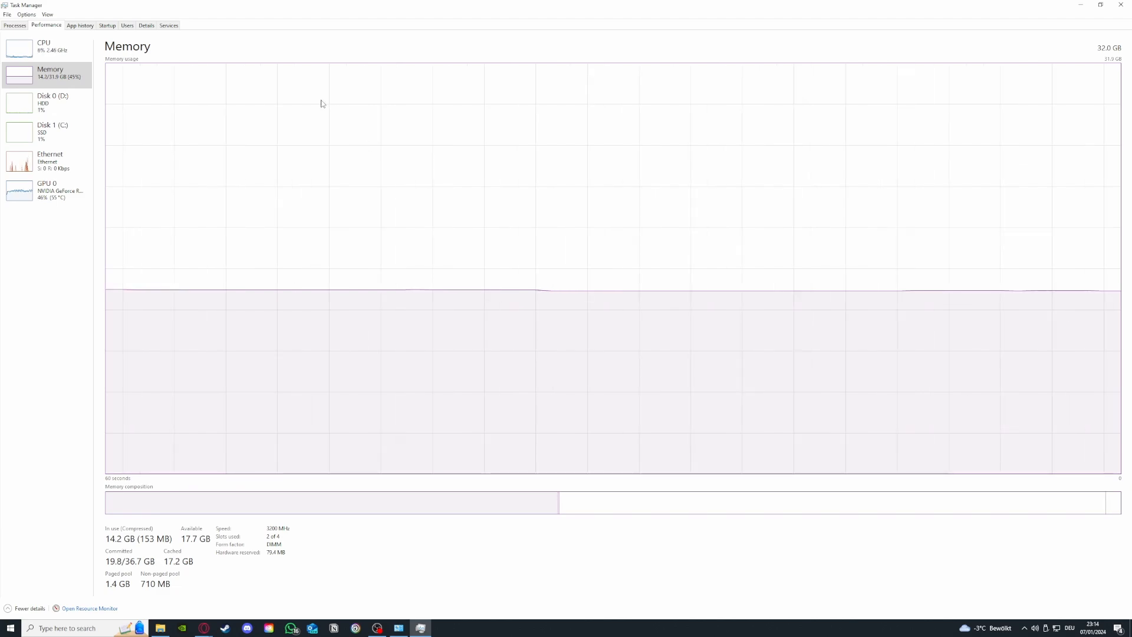
left_click(42, 48)
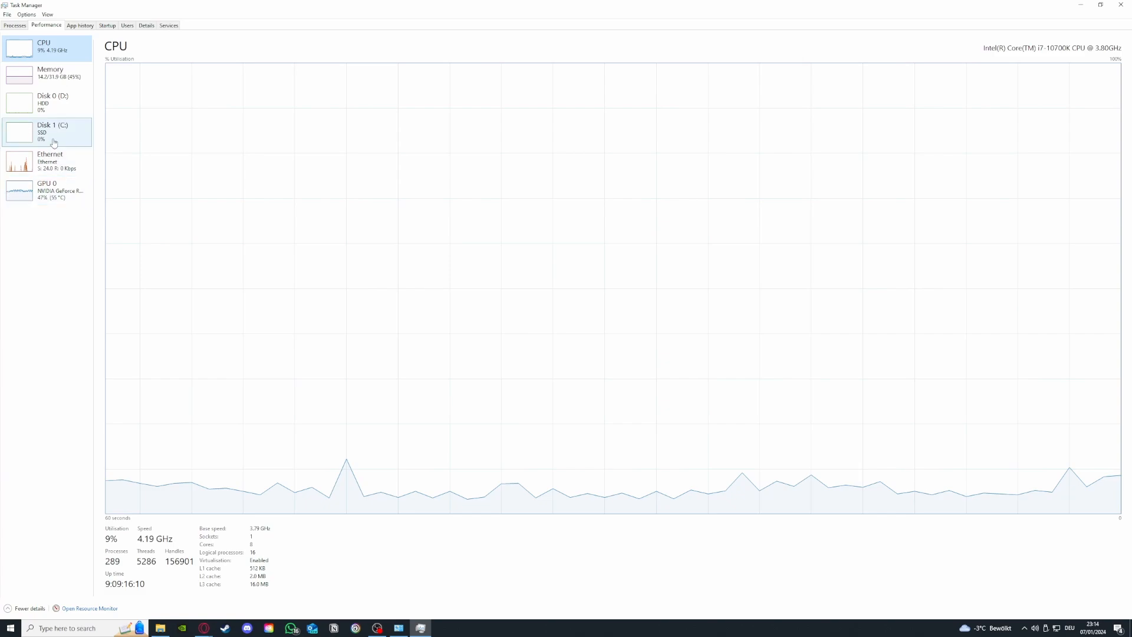
left_click(50, 190)
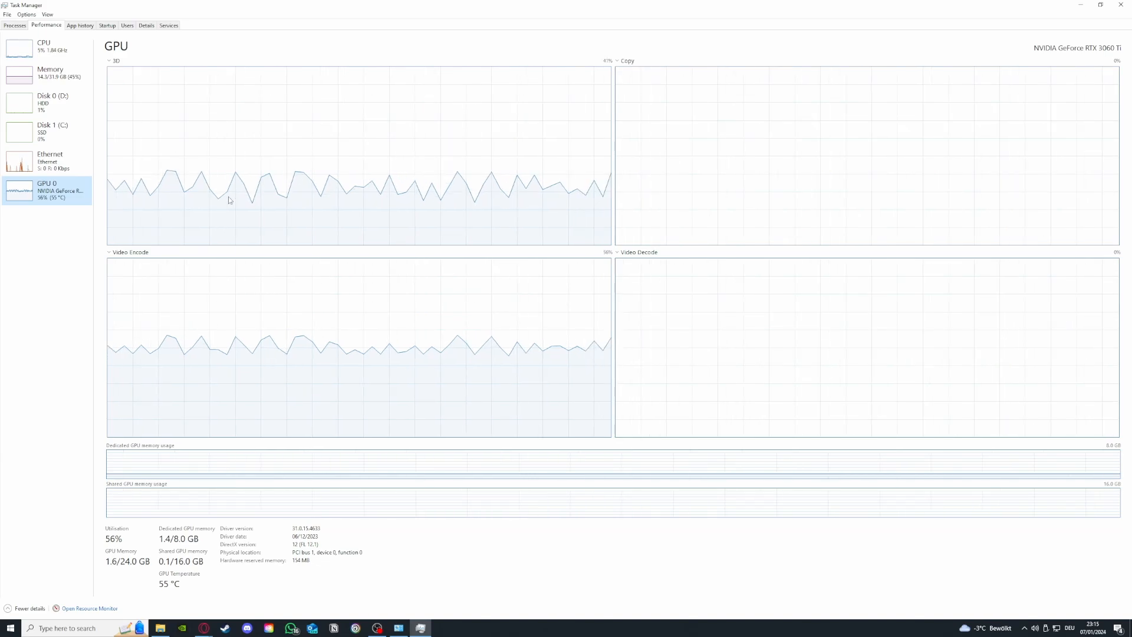
left_click(14, 25)
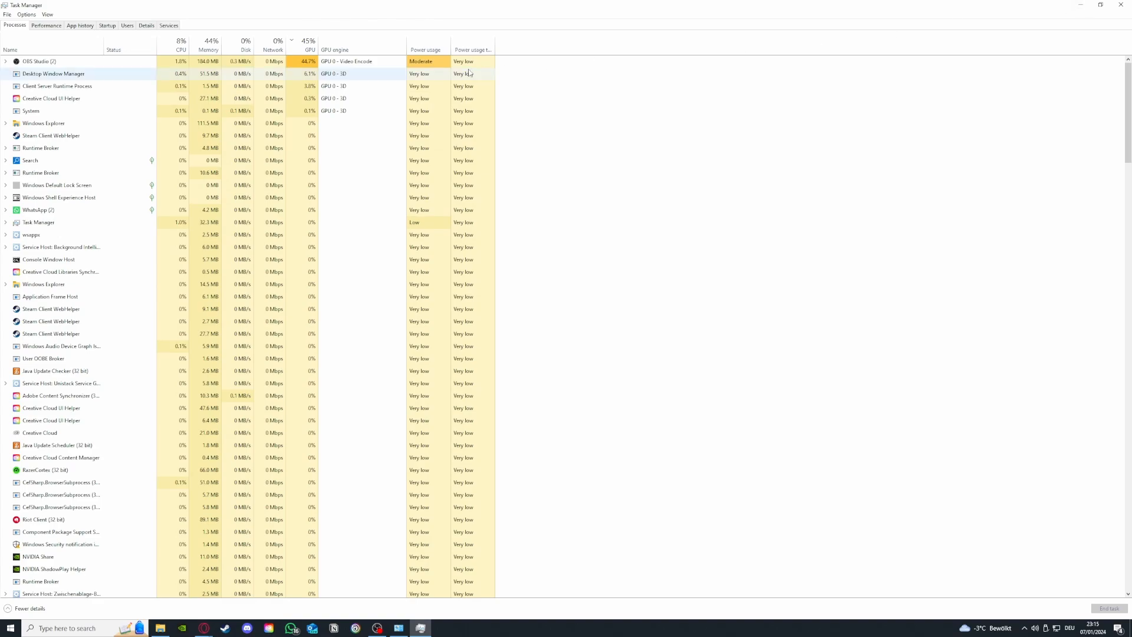
Review the startup programs and the enable or disable options for Parsec and iCUE, then close Task Manager.
left_click(85, 29)
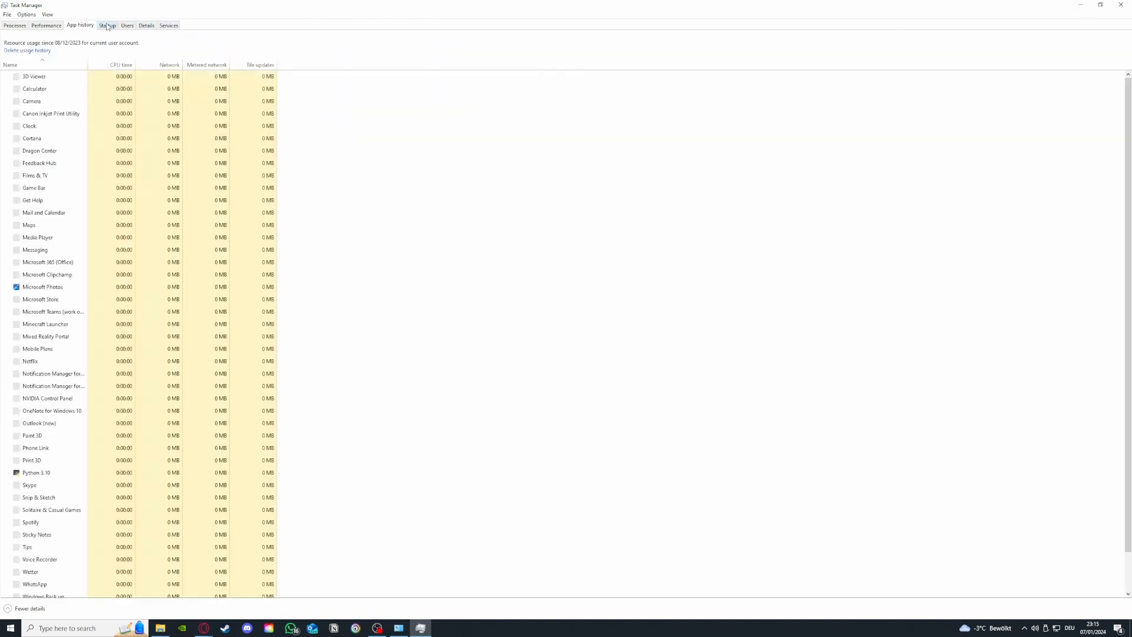
left_click(108, 27)
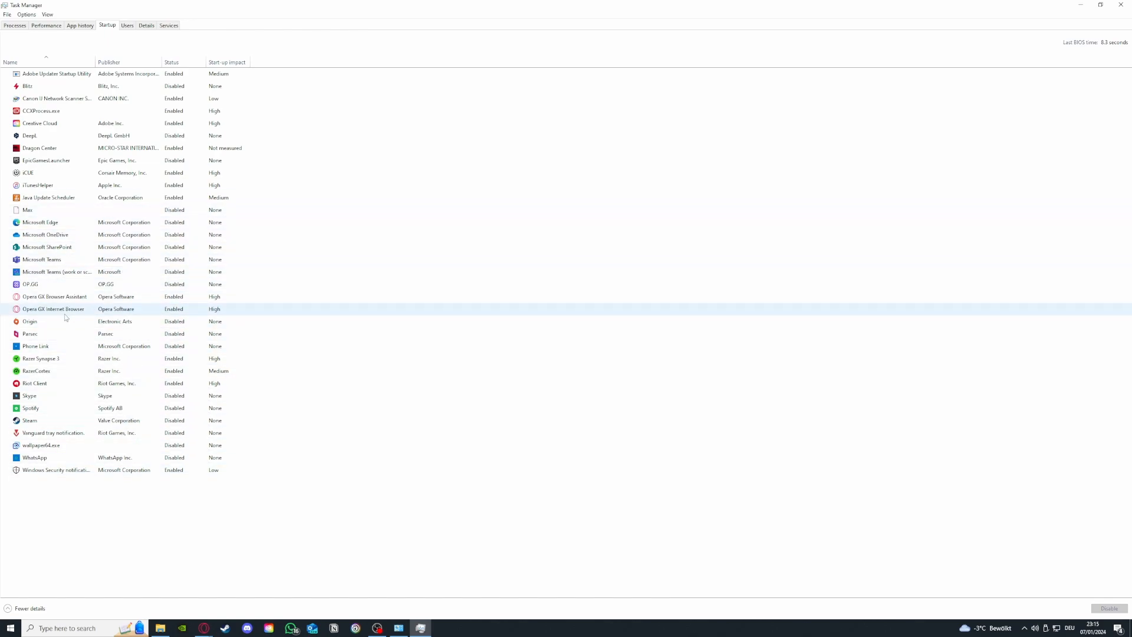
left_click(65, 335)
right_click(75, 335)
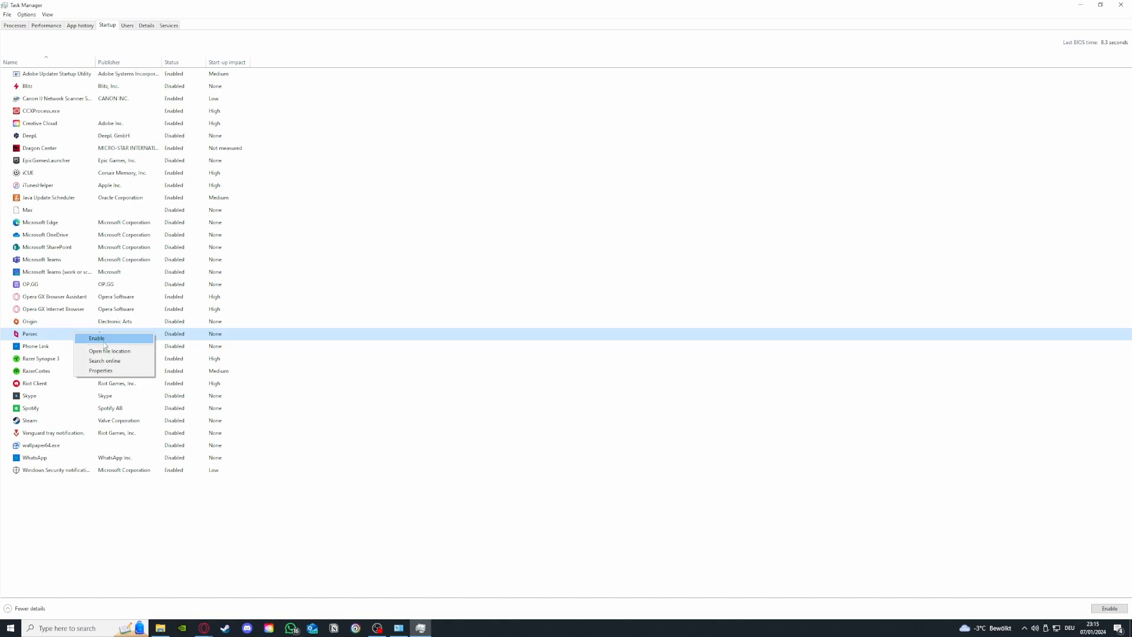
left_click(108, 179)
right_click(66, 175)
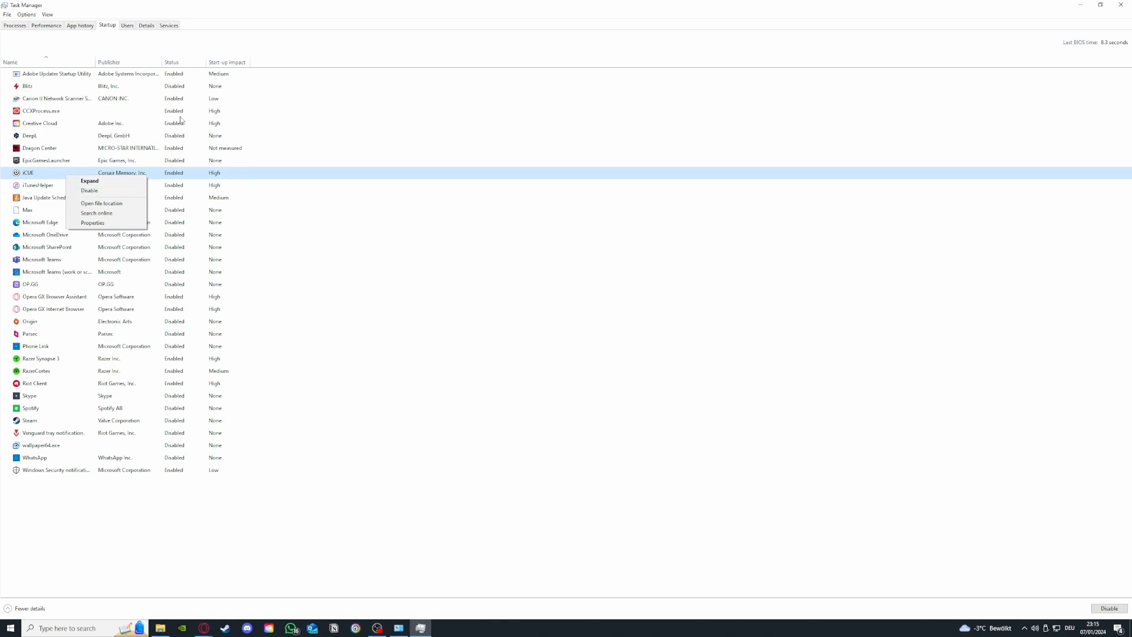
left_click(120, 191)
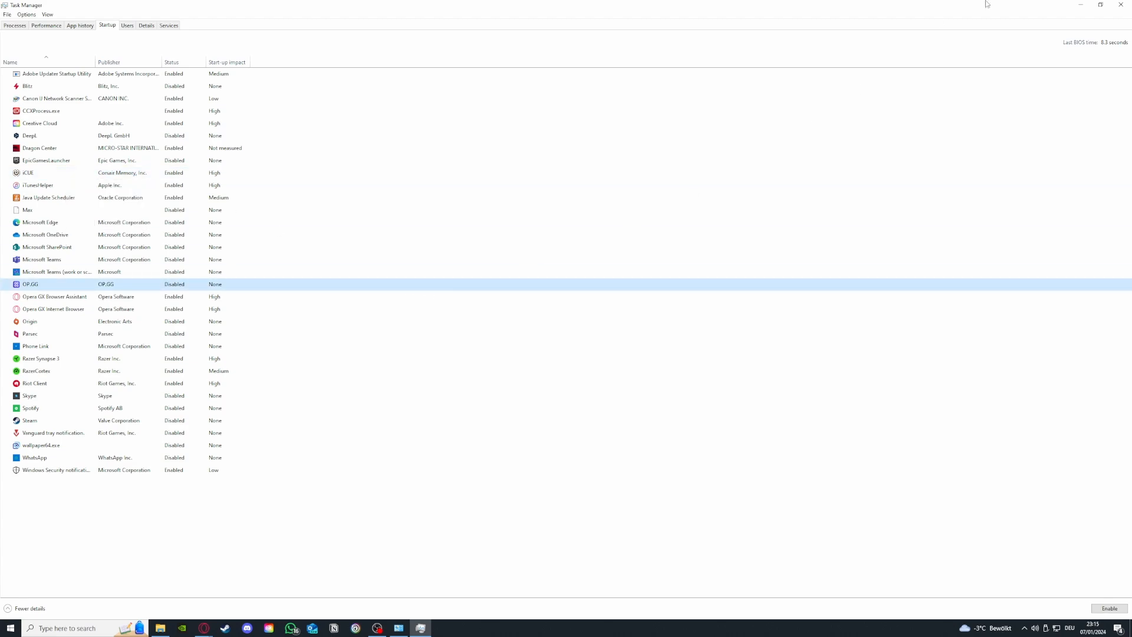
left_click(1120, 5)
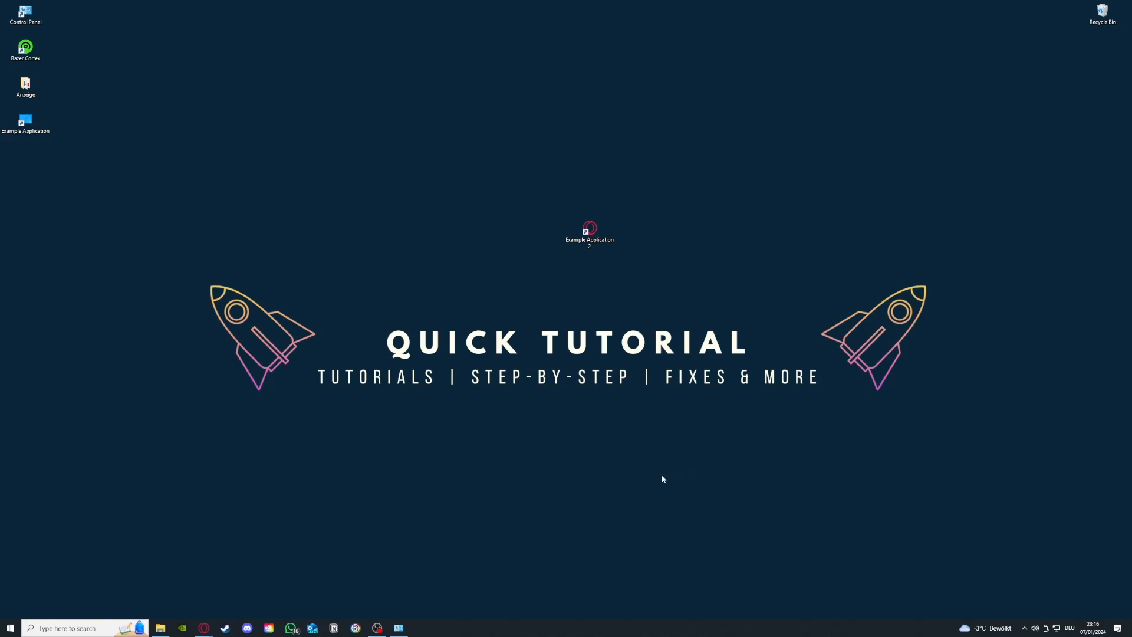
Reopen Task Manager and enlarge its window to show more processes and all usage columns.
right_click(514, 634)
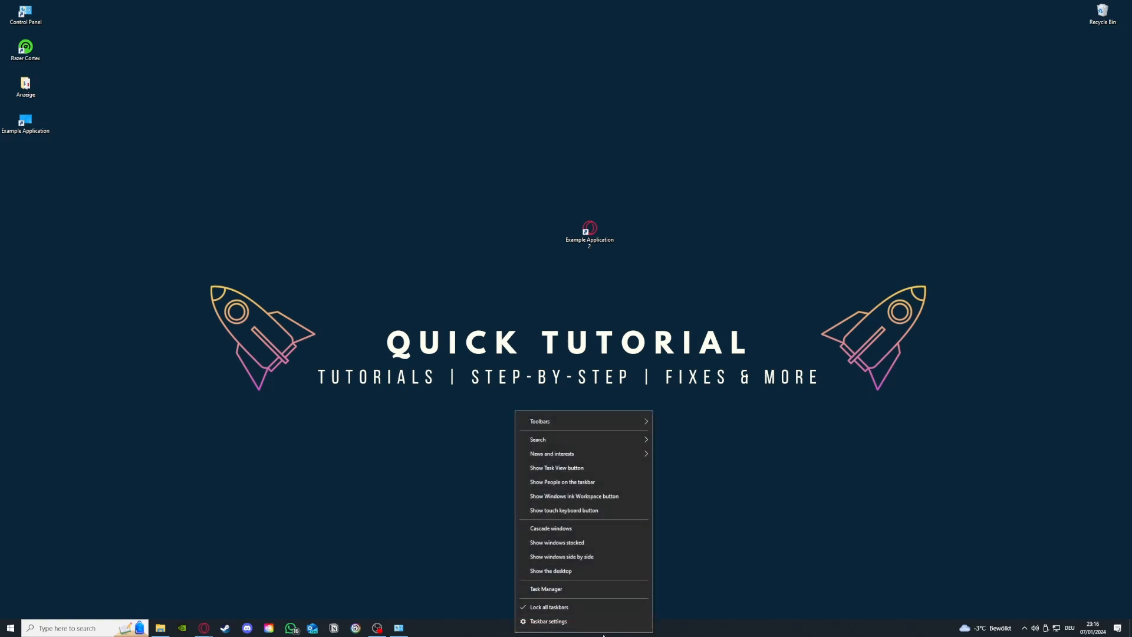
left_click(552, 590)
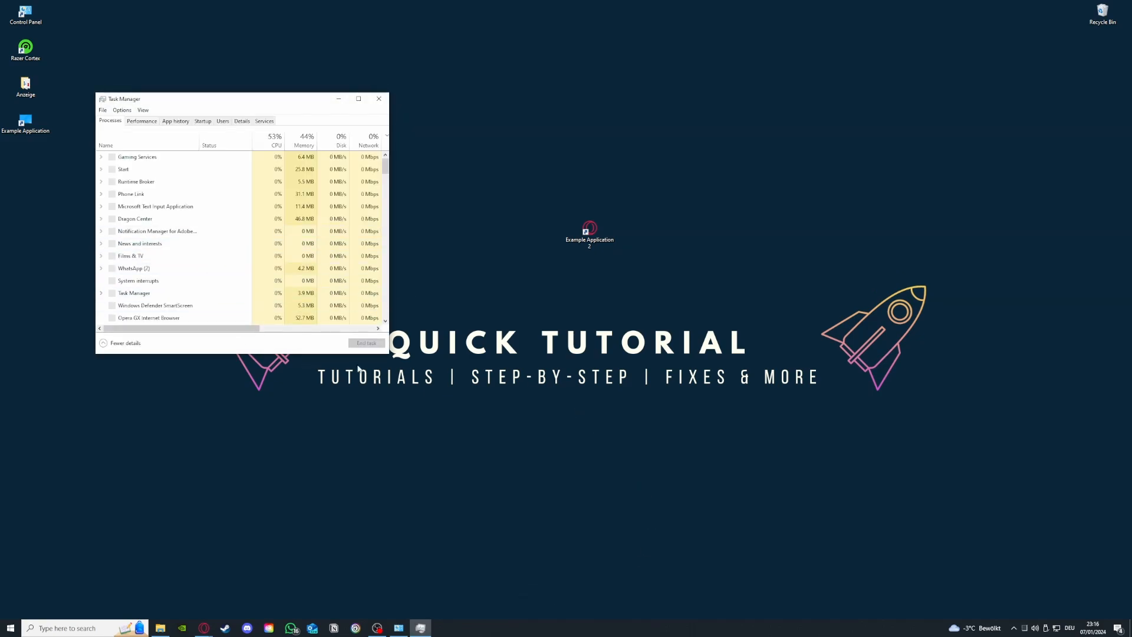
left_click_drag(383, 355, 736, 504)
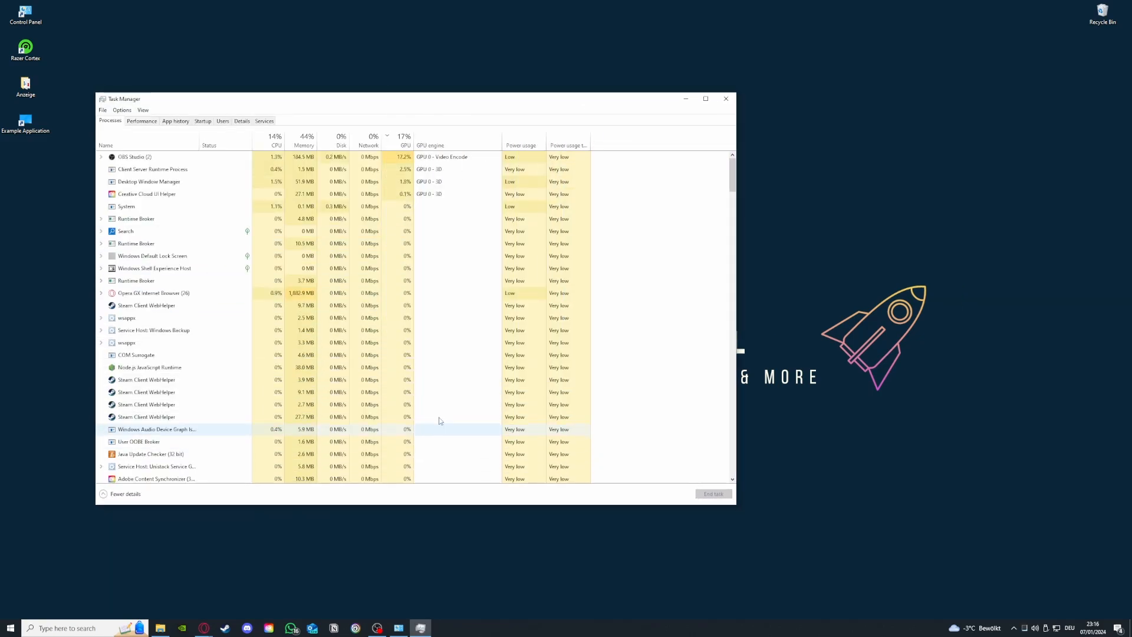
Select the Steam Client WebHelper processes one after another to inspect them, then close Task Manager.
left_click(207, 306)
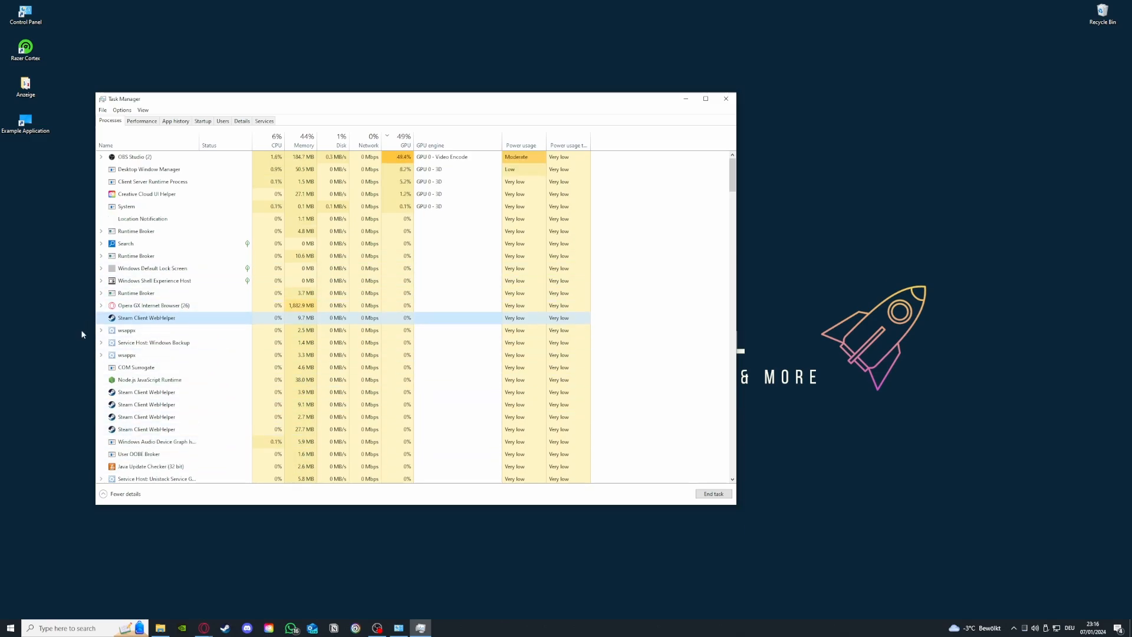
scroll(124, 400, "down", 3)
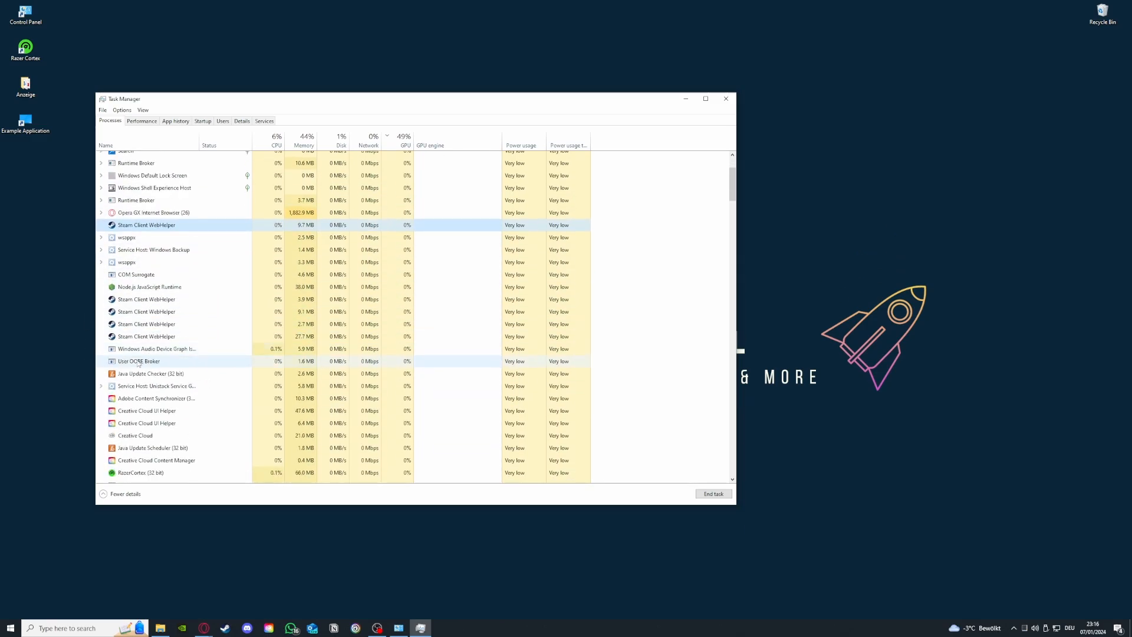
left_click(134, 298)
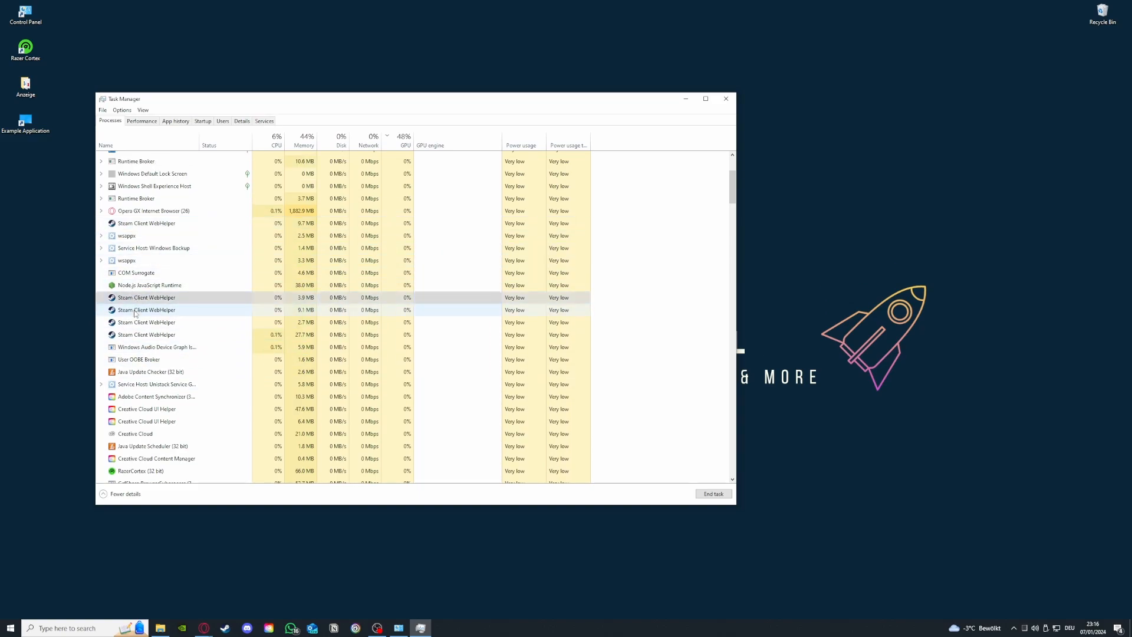
left_click(136, 310)
left_click(138, 323)
left_click(140, 335)
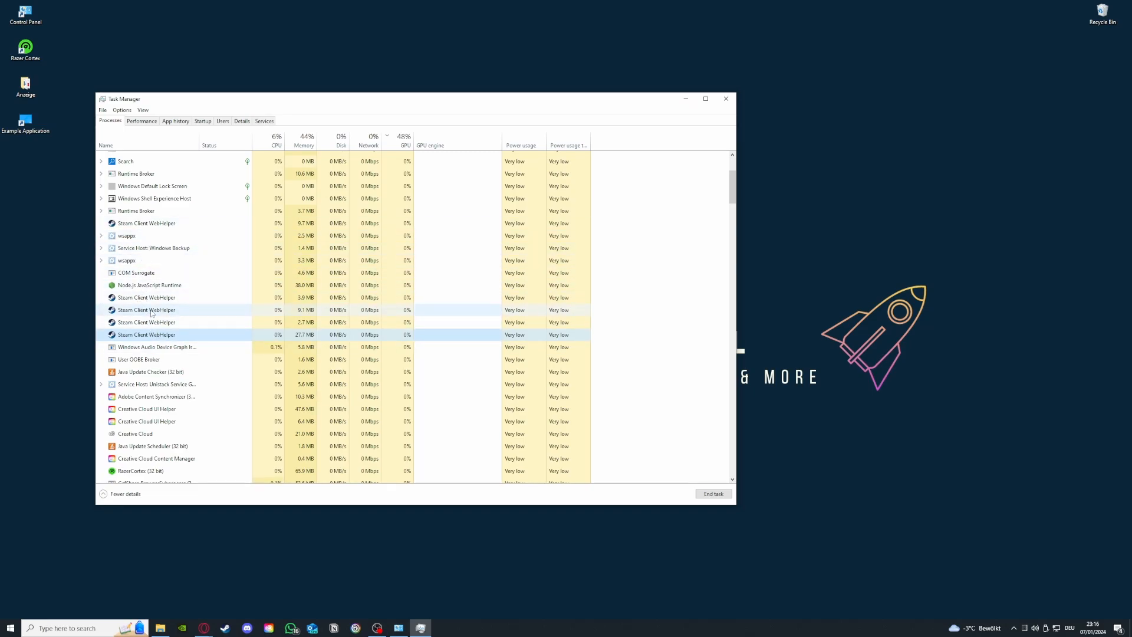
left_click(723, 94)
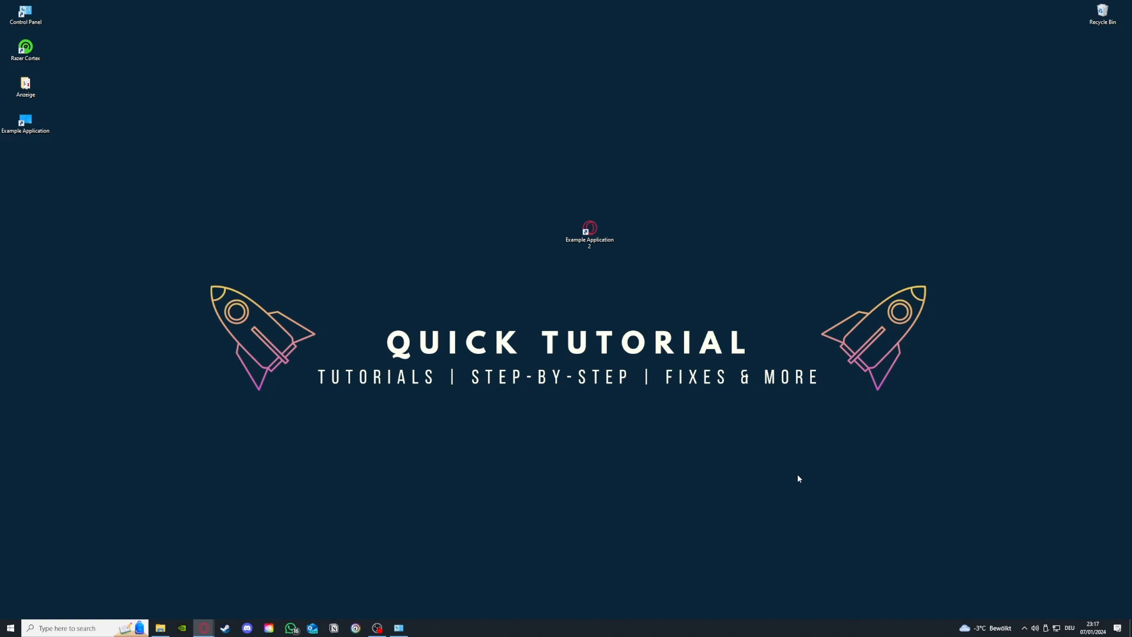
Open Administrative Tools from Control Panel's System and Security page and place its window beside the Control Panel window.
left_click(399, 627)
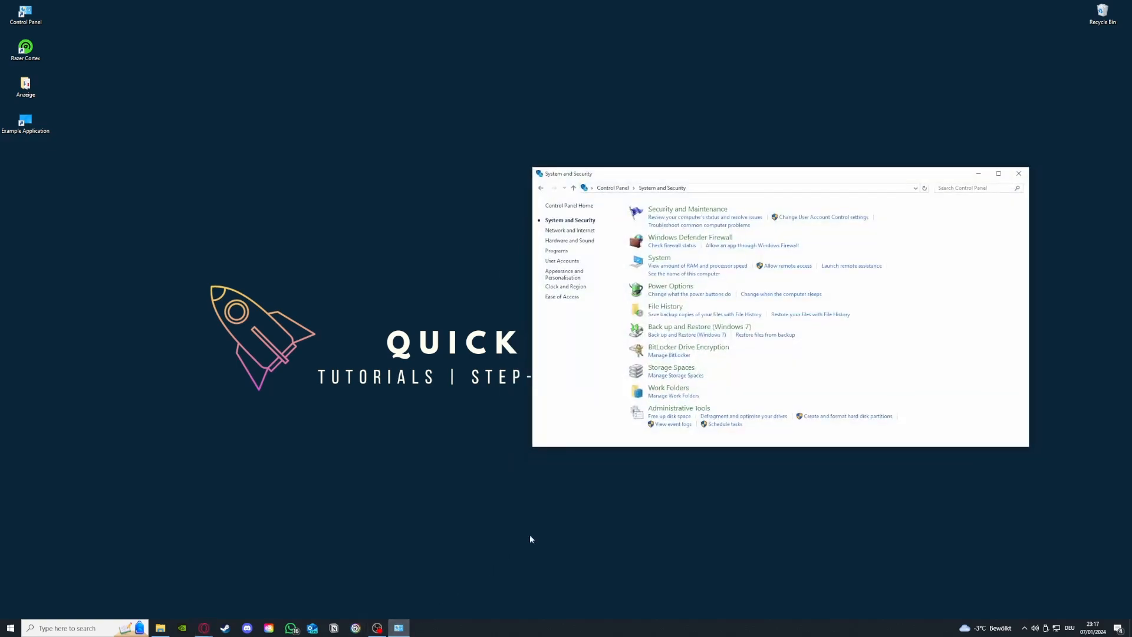
mouse_move(672, 414)
left_mouse_down()
mouse_move(584, 407)
mouse_move(519, 421)
mouse_move(655, 414)
left_mouse_up()
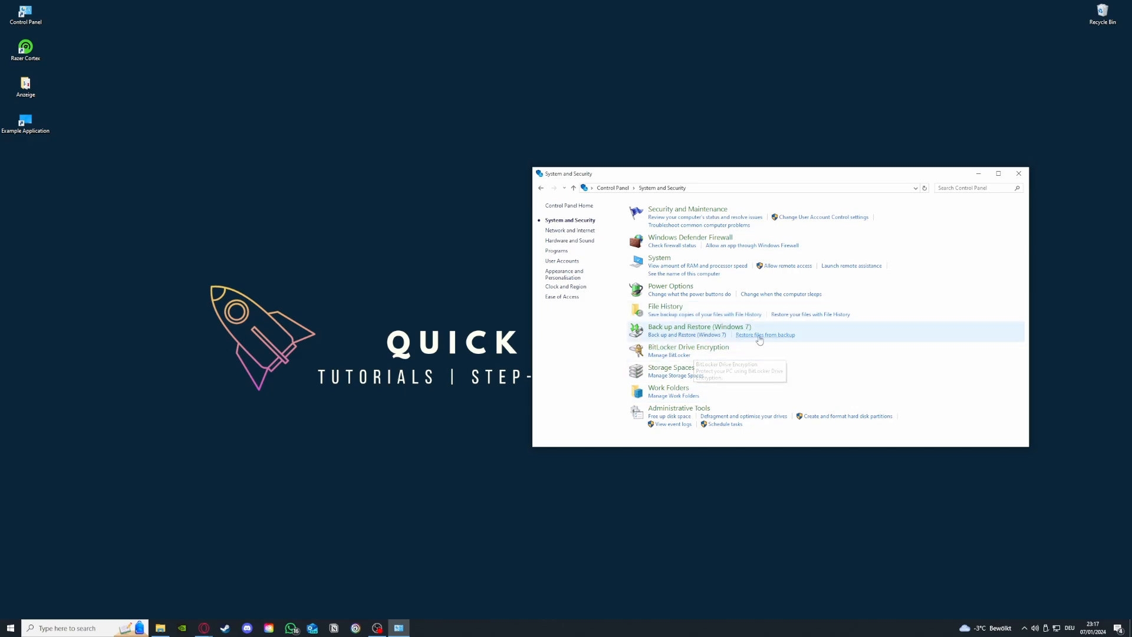
left_click(698, 408)
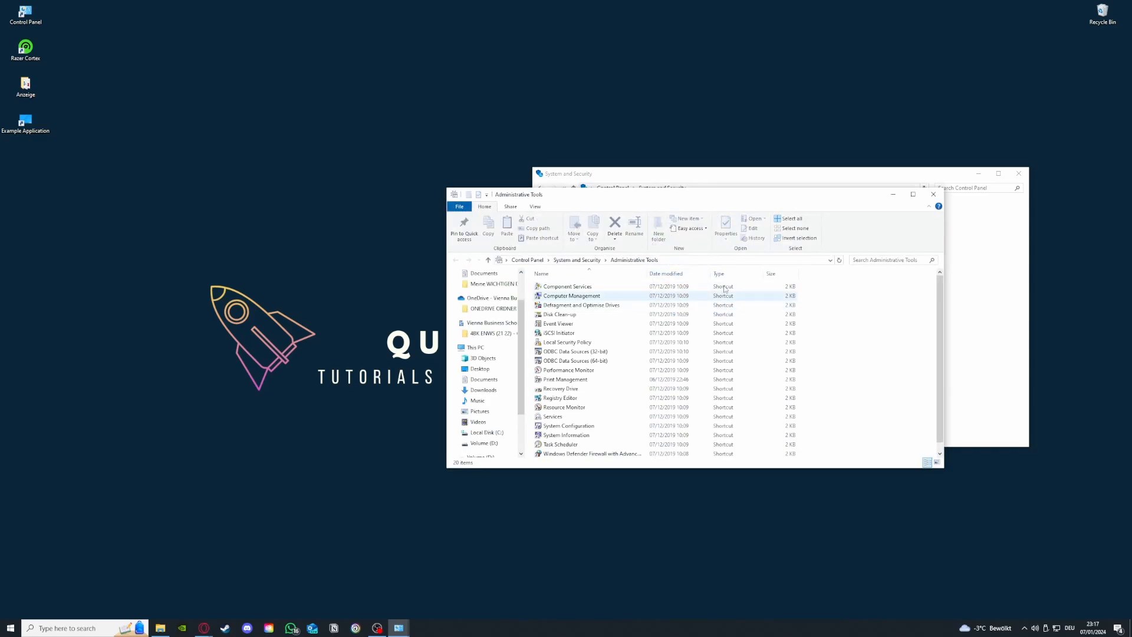
left_click_drag(701, 196, 281, 129)
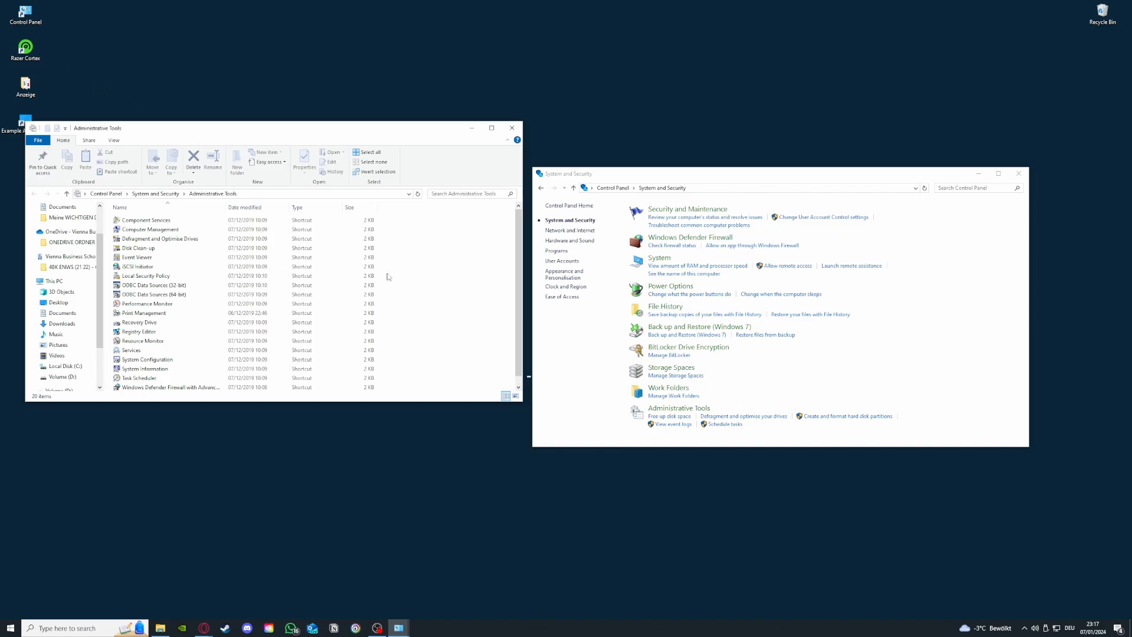
Open Disk Clean-up from Administrative Tools, view the drives it offers, then close it along with the Administrative Tools and Control Panel windows.
left_click(91, 629)
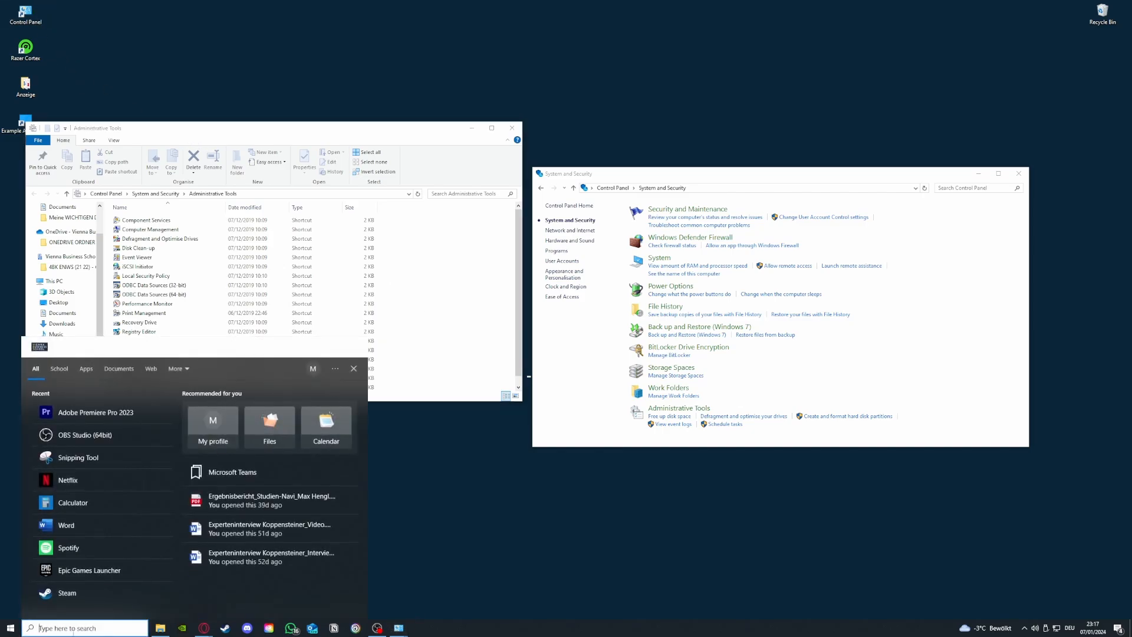
left_click(392, 489)
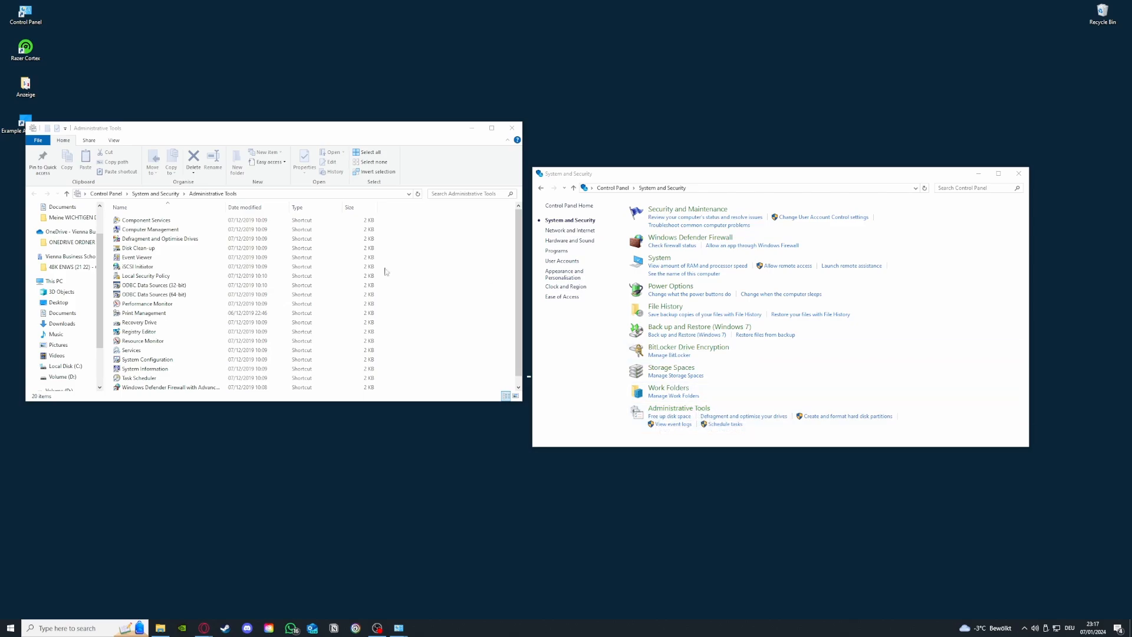
double_click(139, 248)
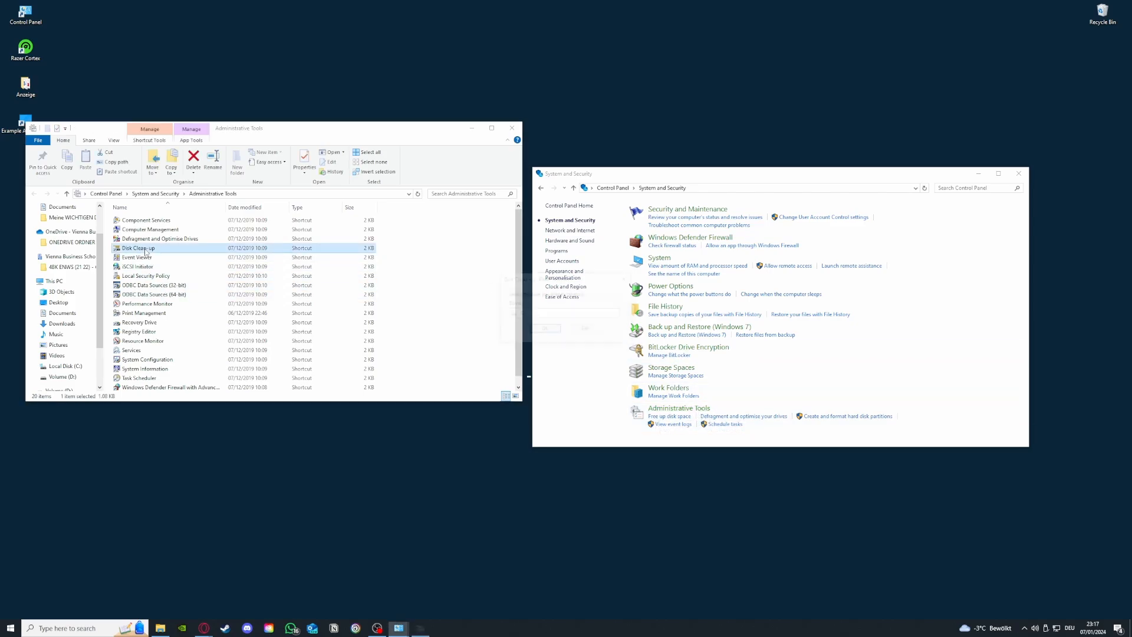
left_click(564, 314)
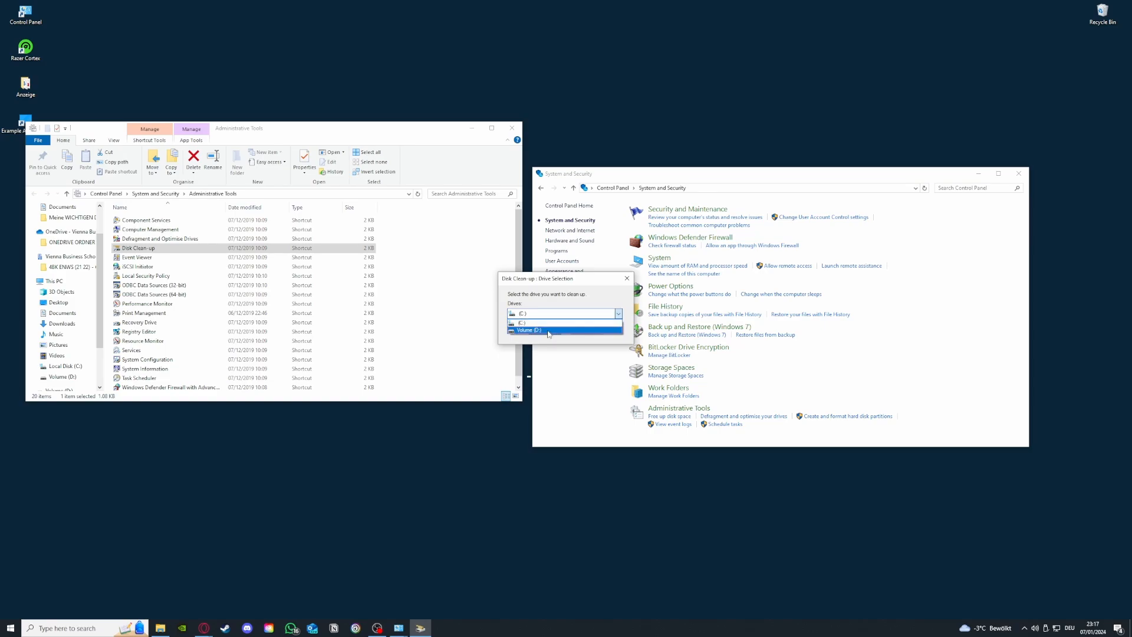
left_click(626, 278)
left_click(627, 278)
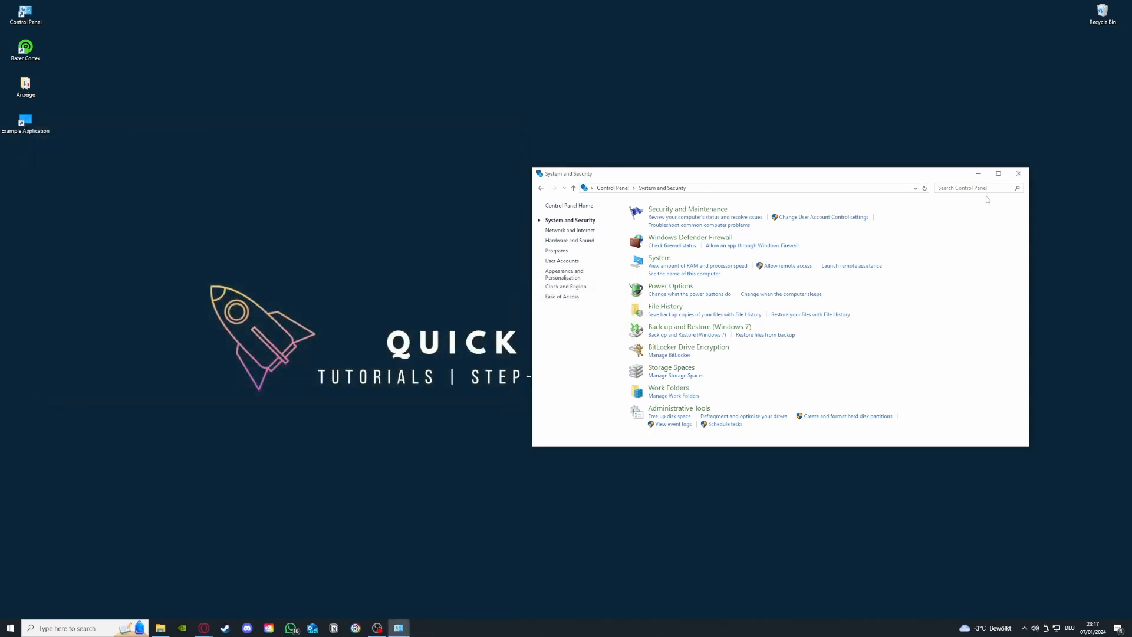
left_click(1018, 174)
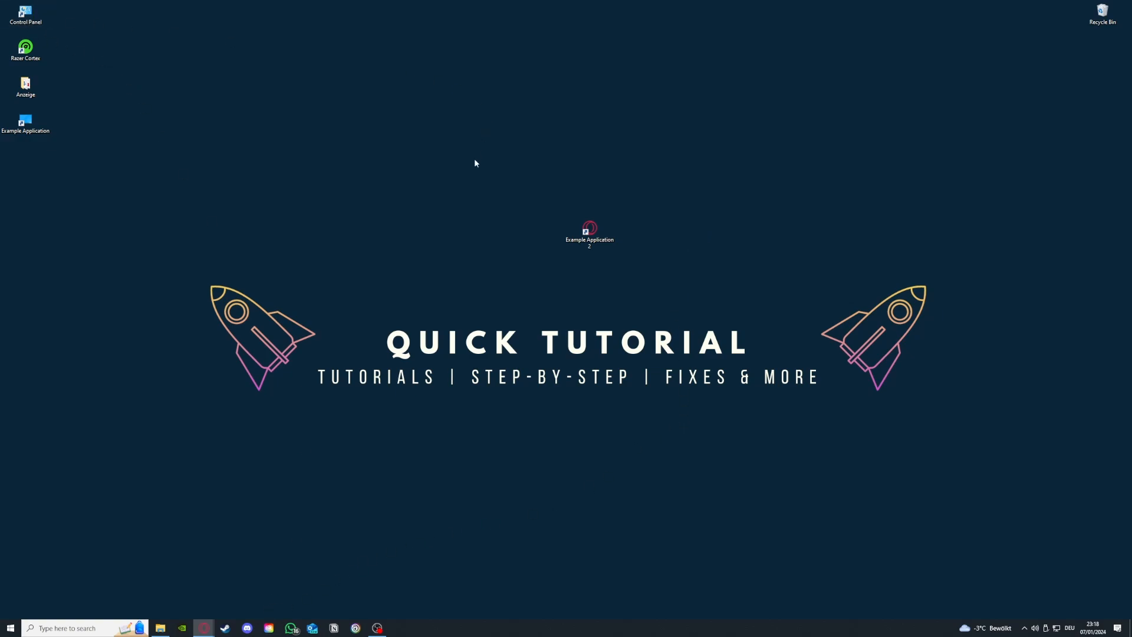
Open the Control Panel's list of installed programs, find Microsoft Teams and show its uninstall option without running it.
double_click(43, 16)
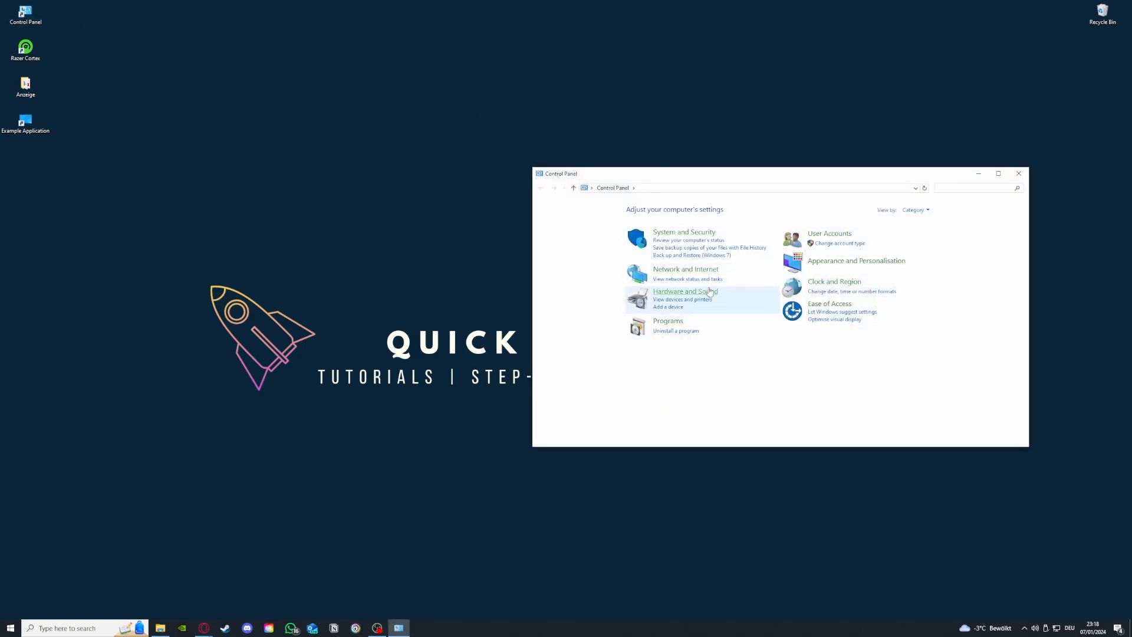
left_click(677, 333)
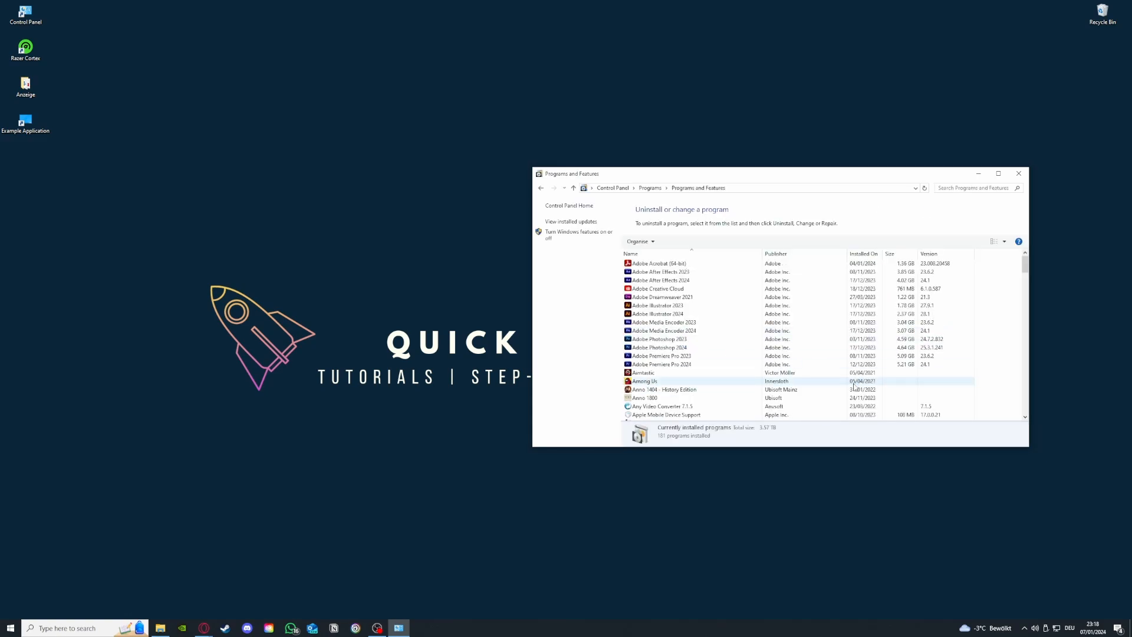
scroll(813, 363, "down", 15)
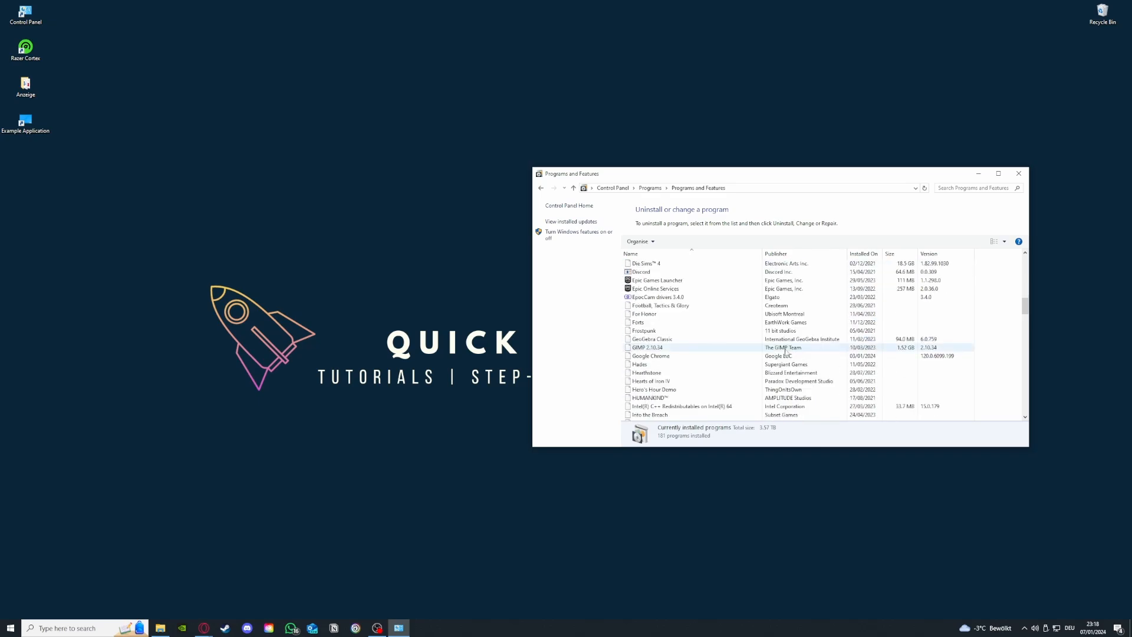
scroll(767, 354, "down", 6)
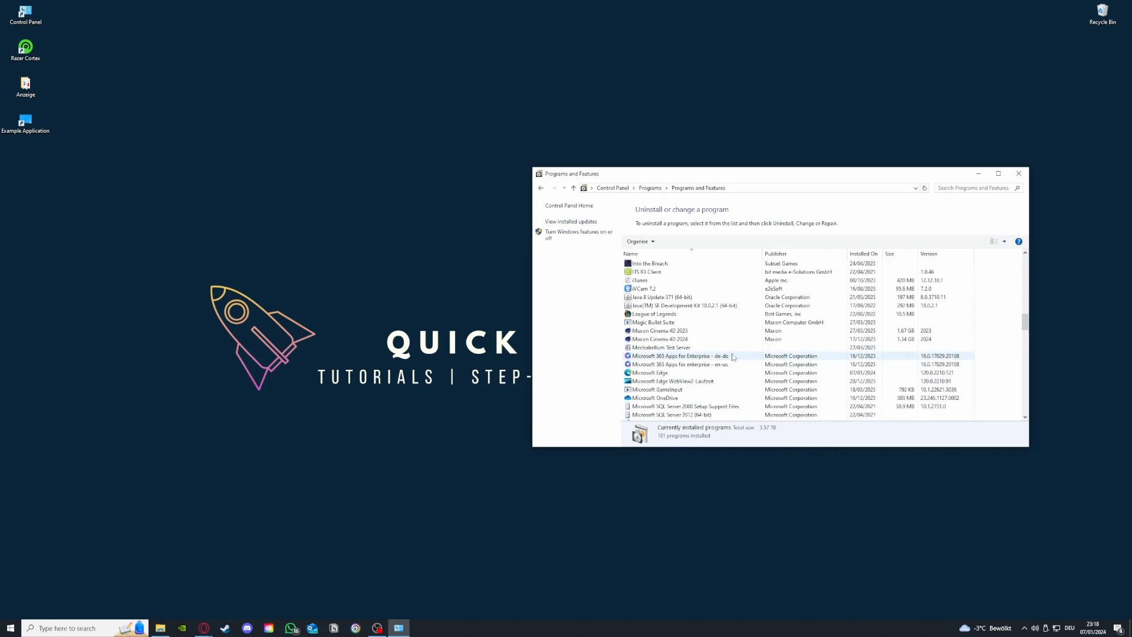
scroll(732, 357, "down", 3)
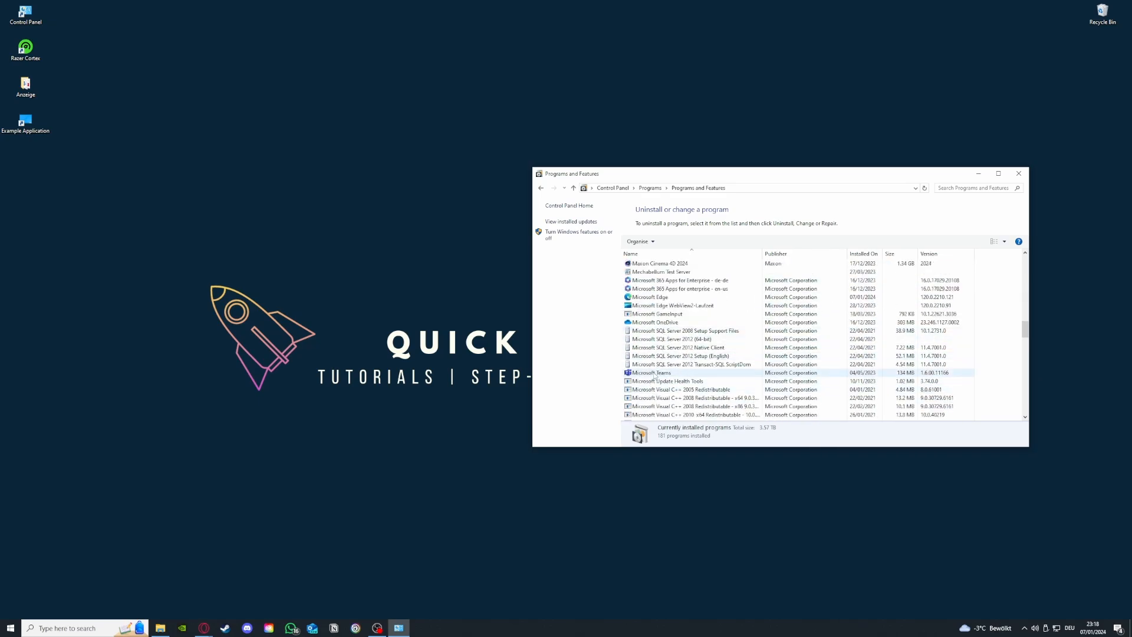
left_click(654, 374)
right_click(653, 375)
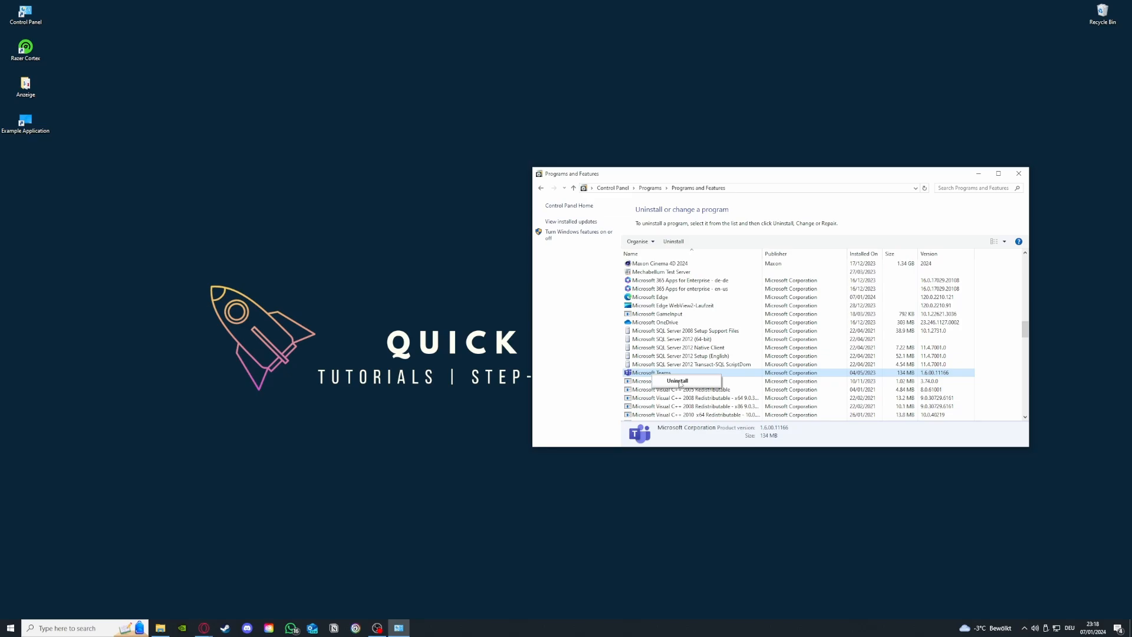
left_click(564, 304)
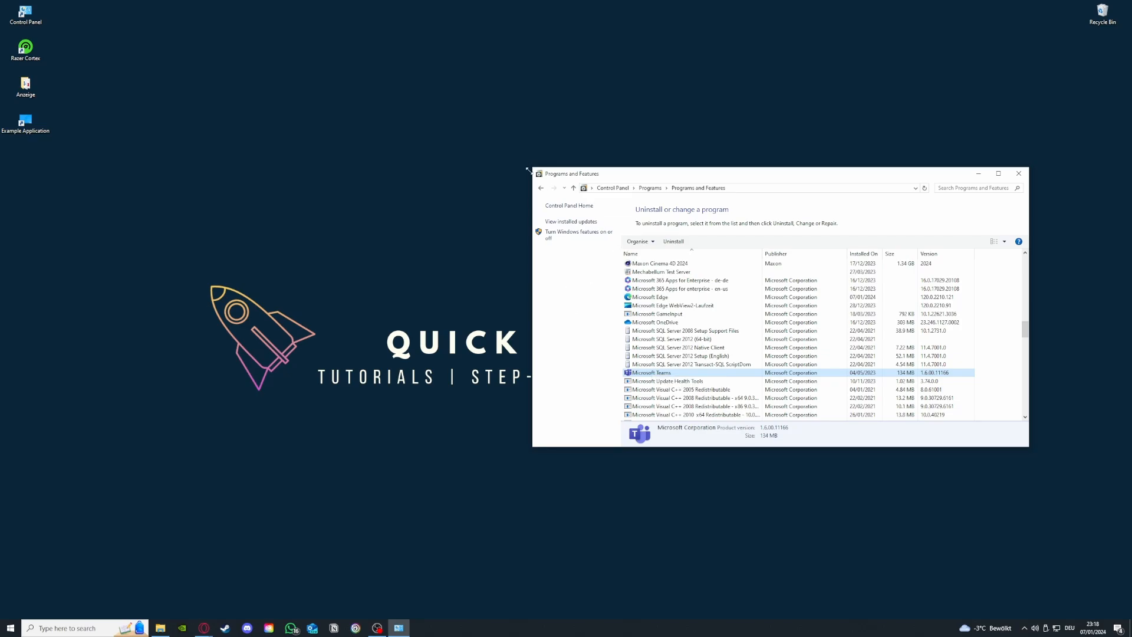
Return to the Control Panel home page, search for "window" and open Windows Defender Firewall.
left_click(541, 188)
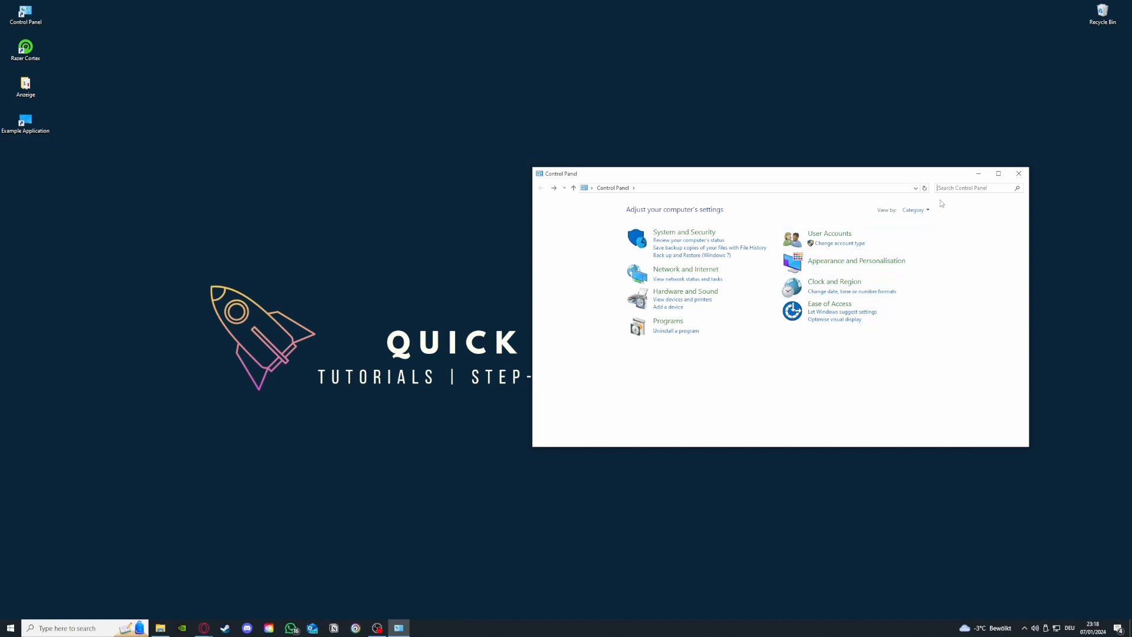
type("window")
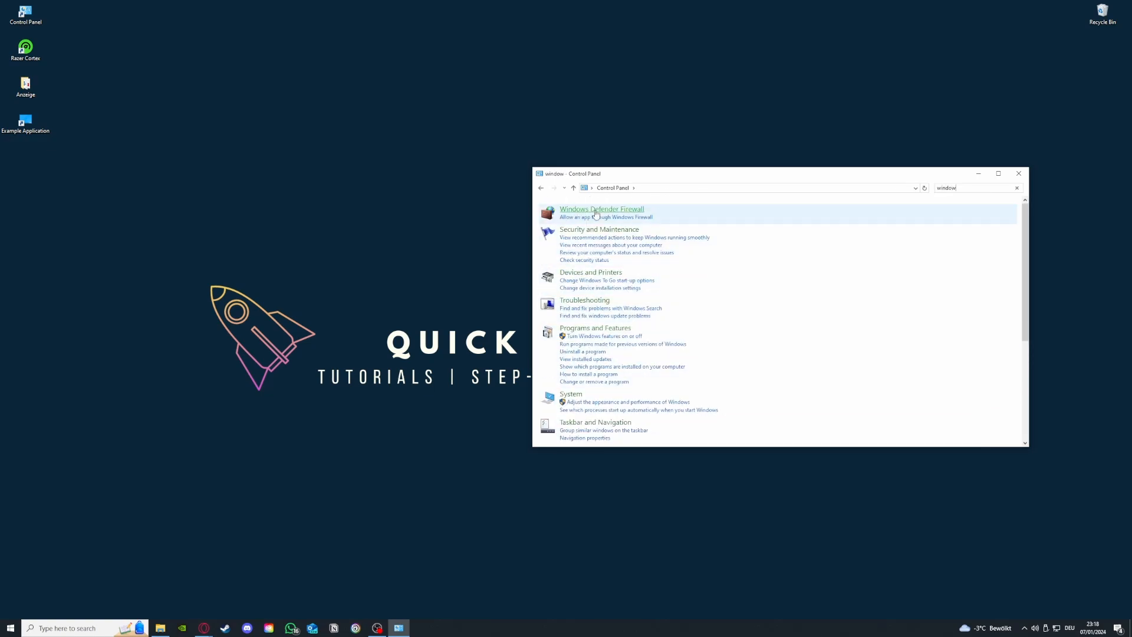
left_click(601, 209)
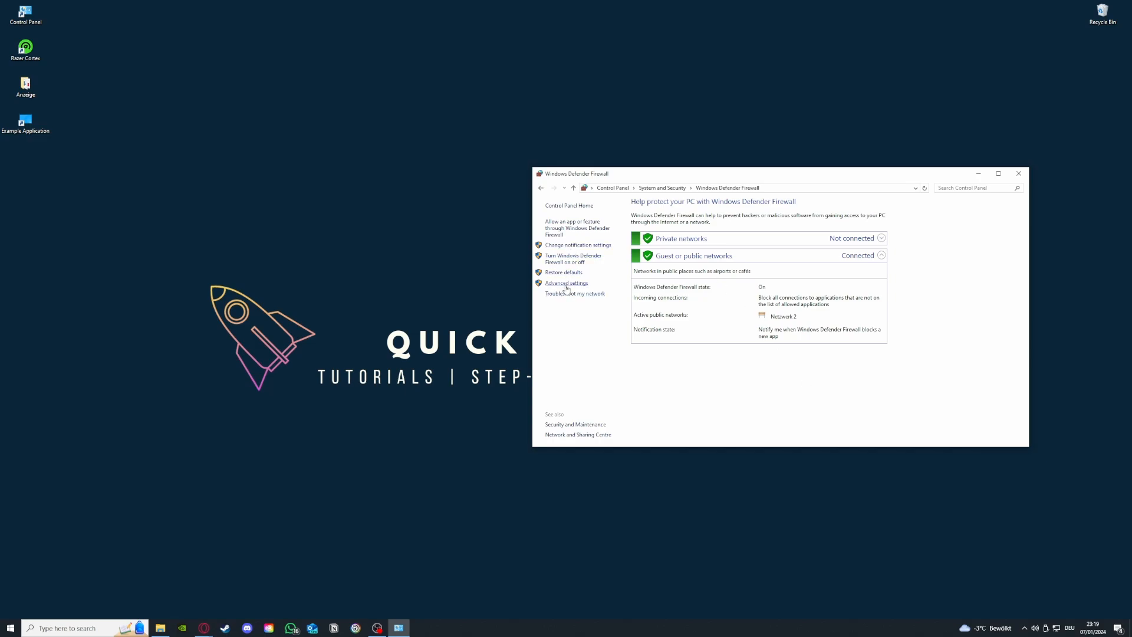
Review the apps and features allowed through Windows Defender Firewall, then return to the firewall overview.
left_click(570, 230)
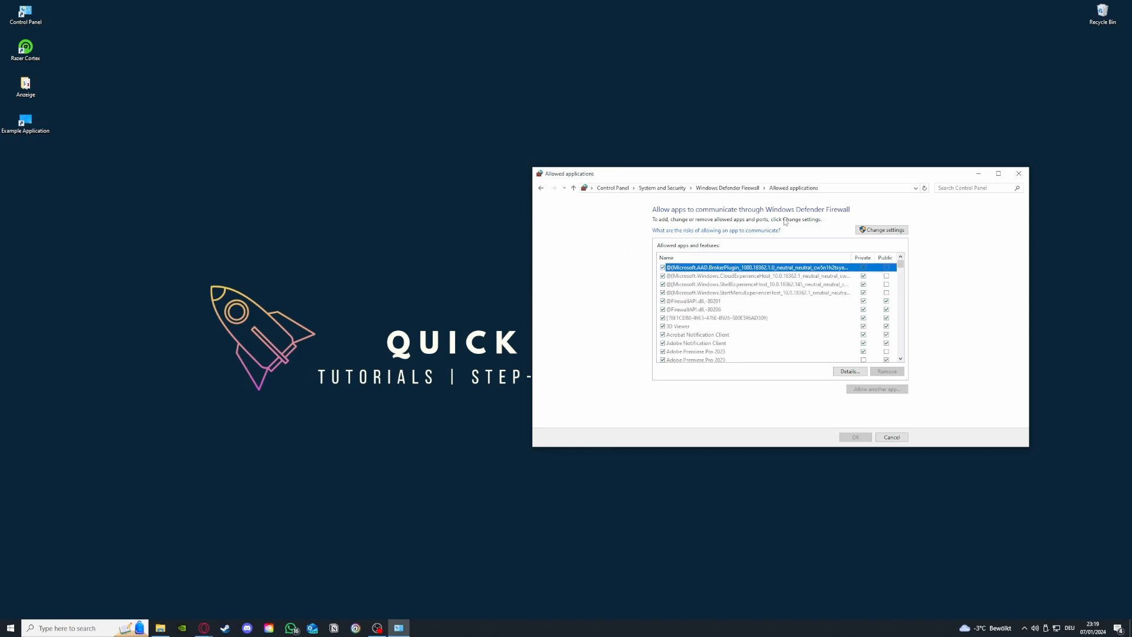
left_click(541, 188)
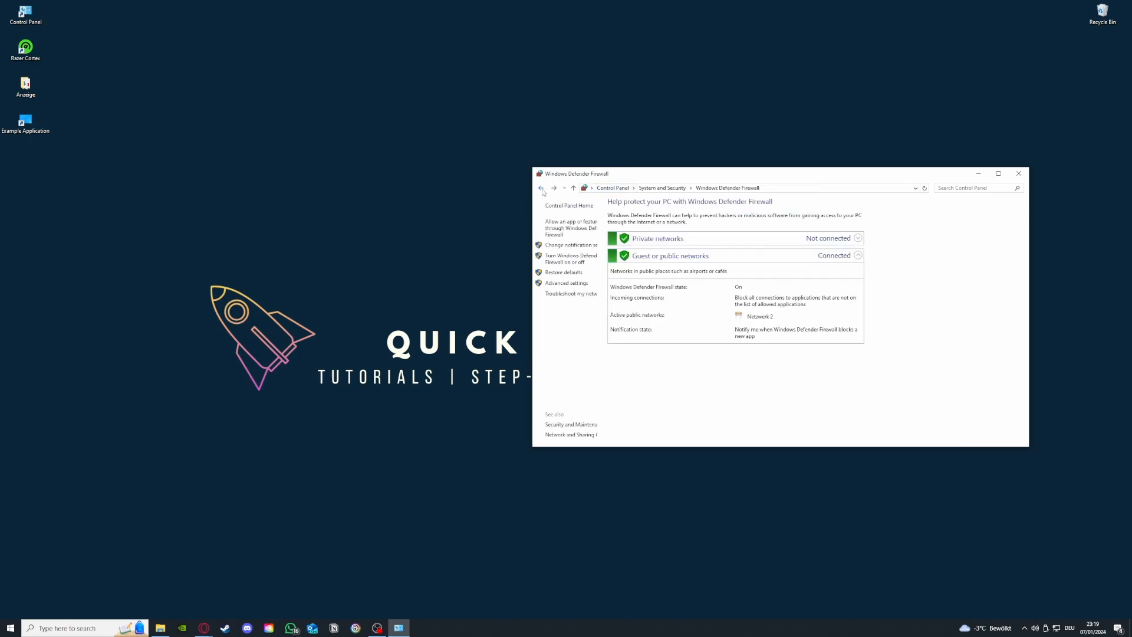
left_click(566, 229)
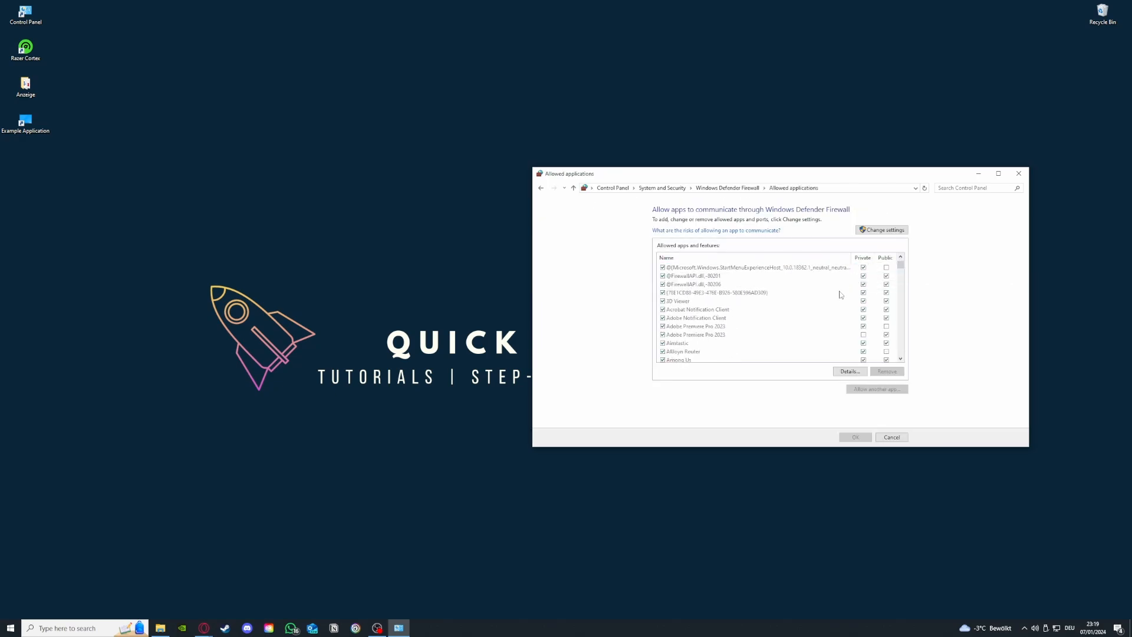
scroll(839, 293, "down", 10)
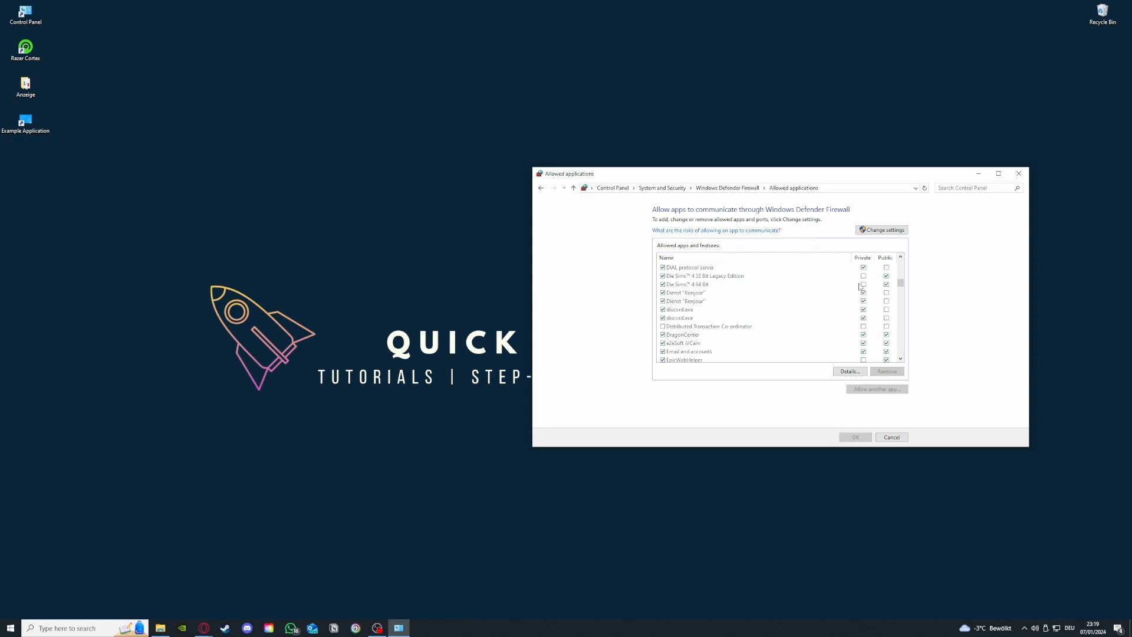
left_click(539, 189)
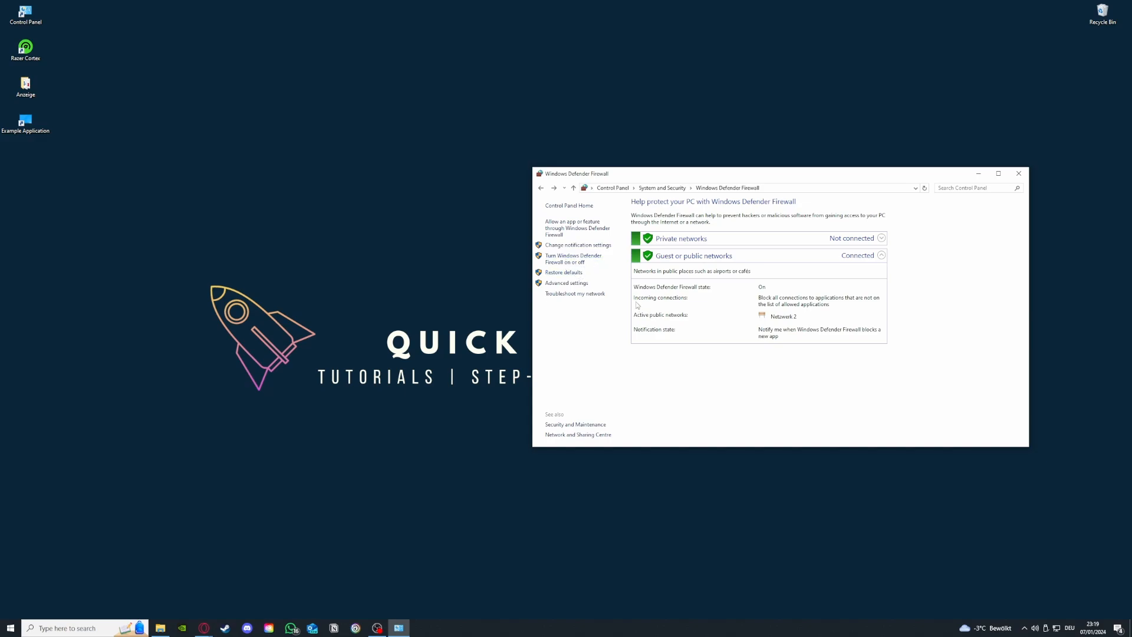
Open the firewall's advanced settings and look through the inbound and outbound rules.
left_click(573, 283)
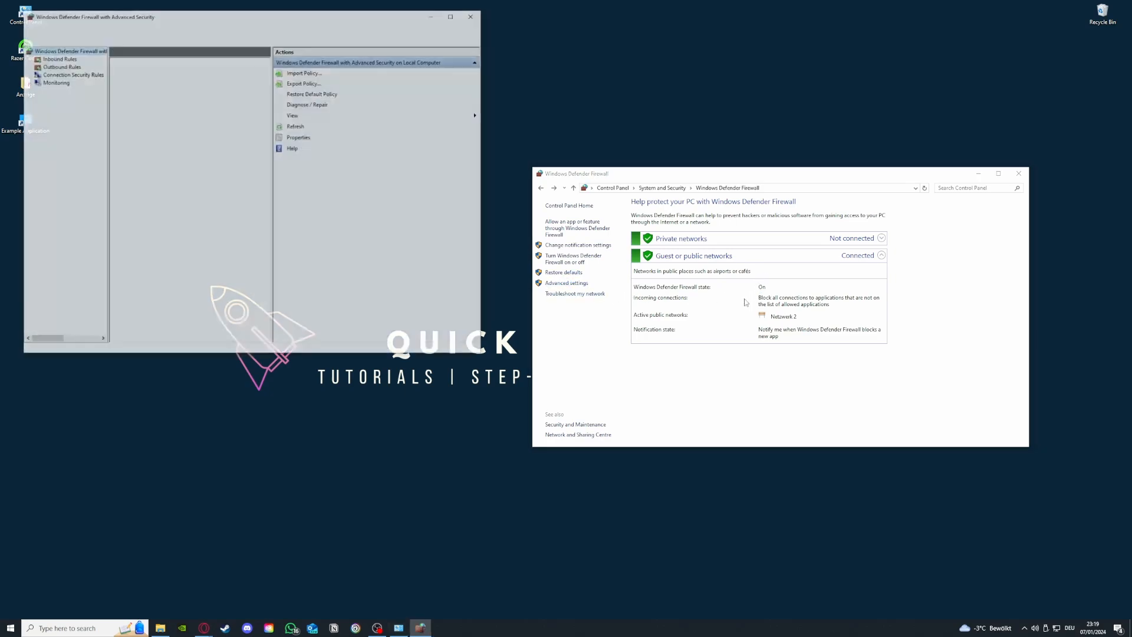
scroll(176, 137, "down", 3)
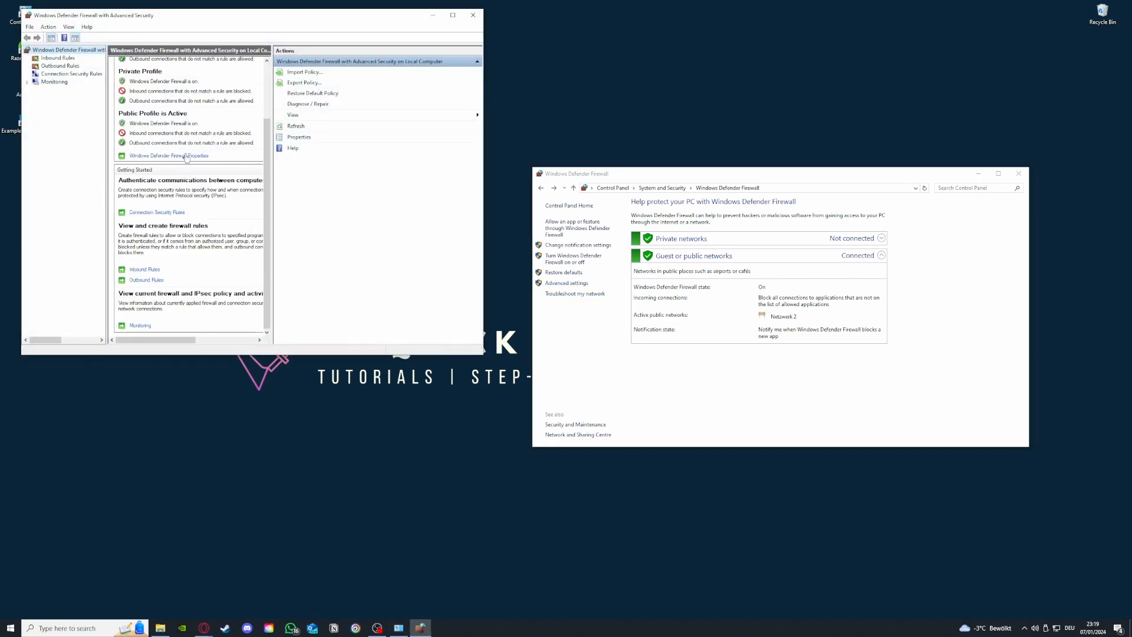
left_click(58, 58)
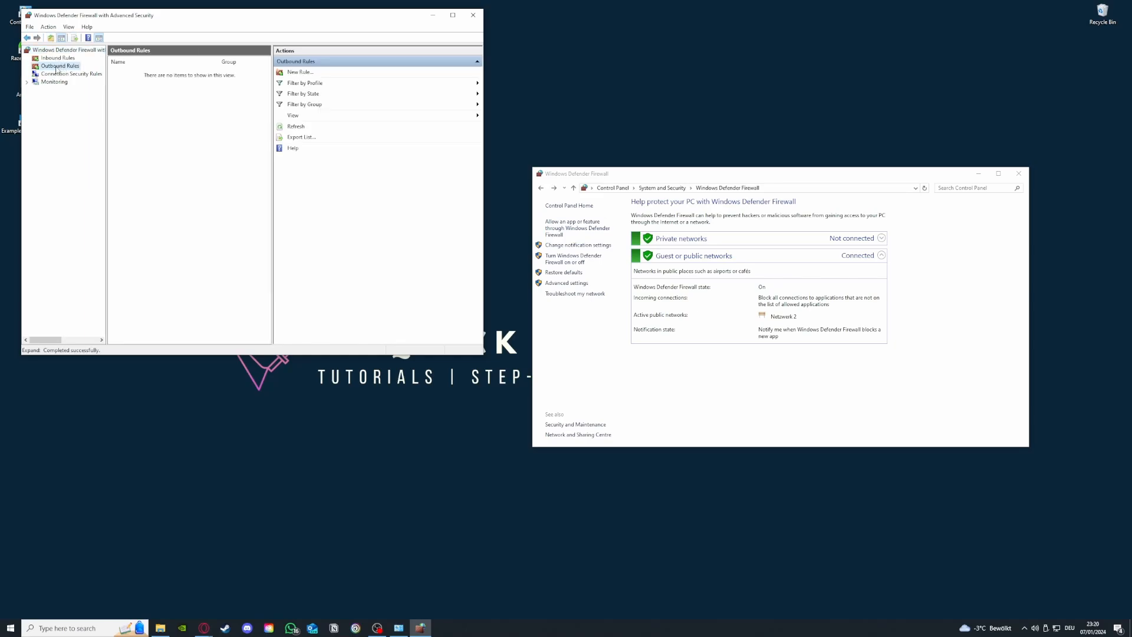
left_click(60, 66)
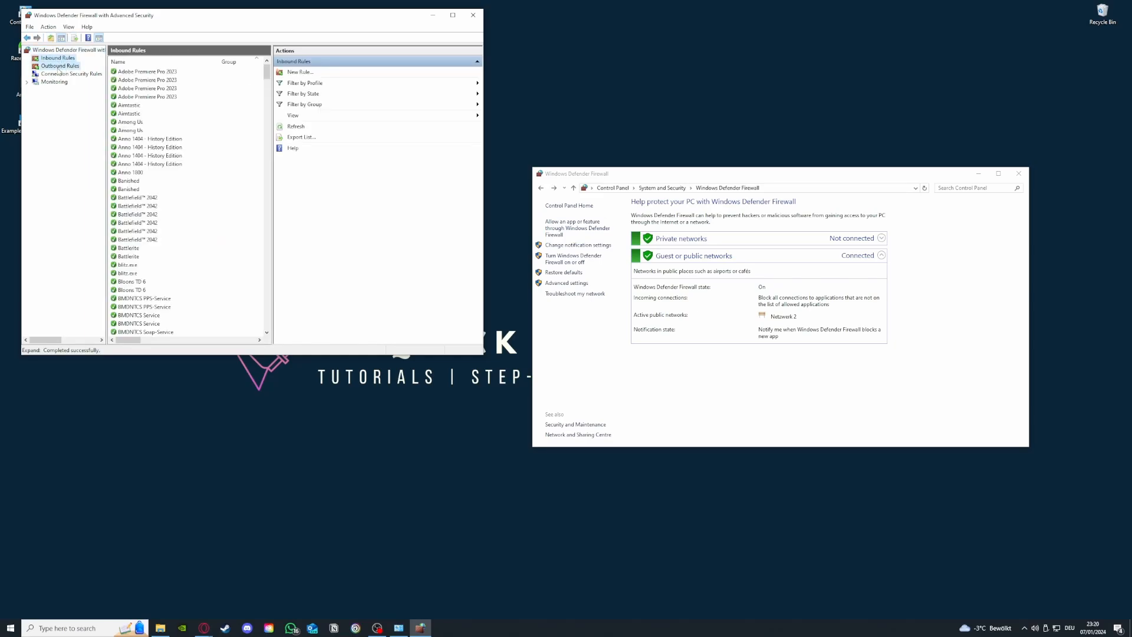
left_click(59, 58)
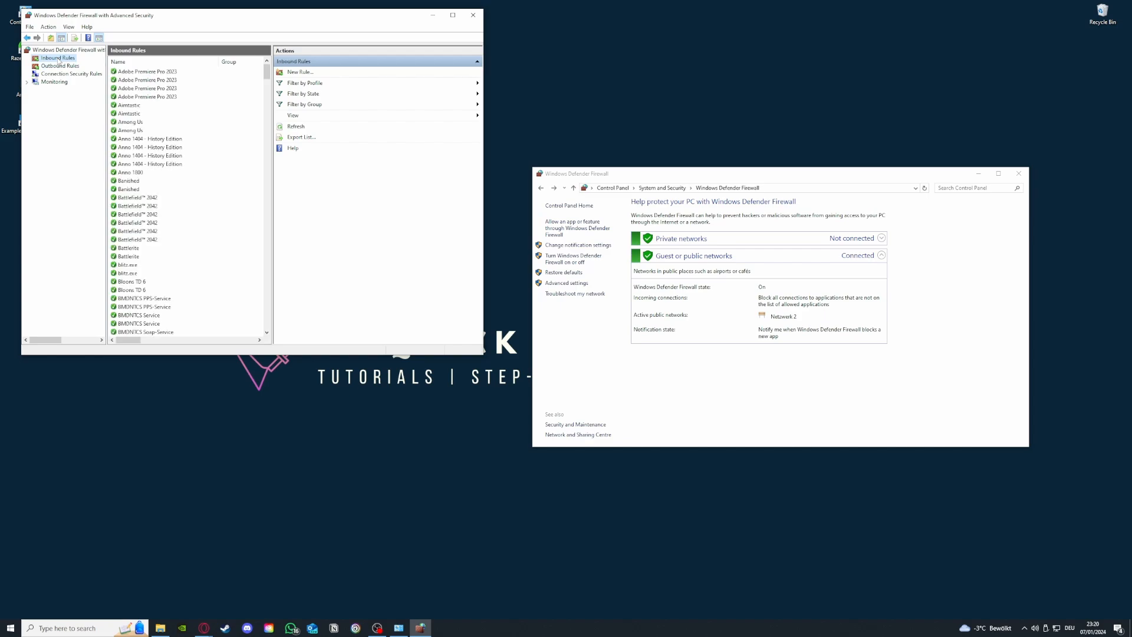
scroll(184, 176, "down", 20)
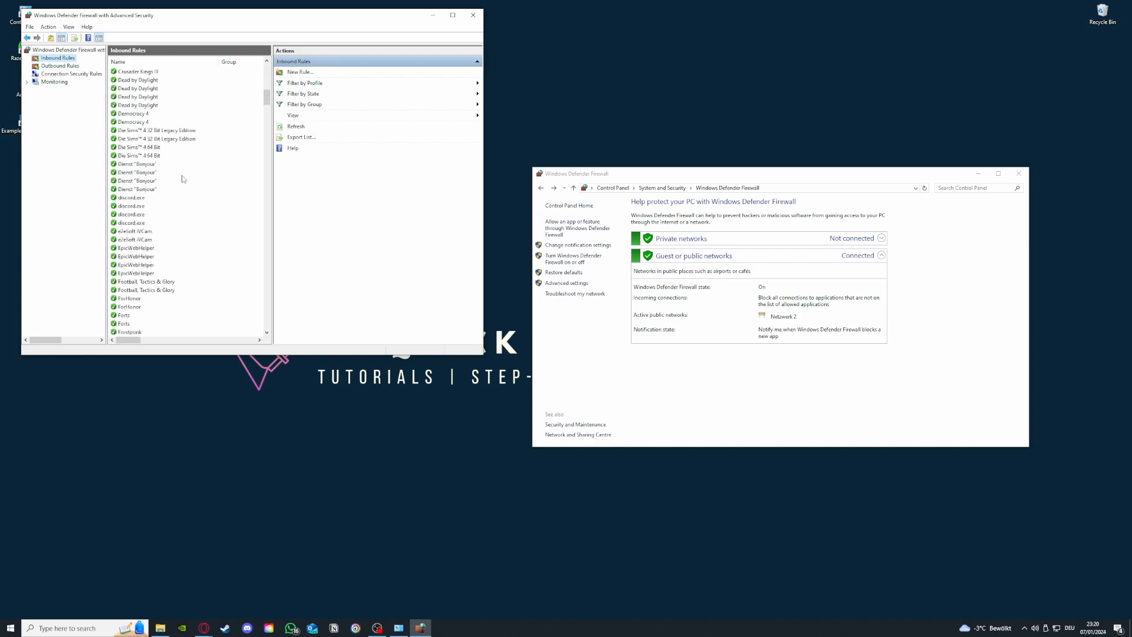
View the rule types in the New Inbound Rule Wizard, cancel it, and look further through the inbound rules.
left_click(318, 72)
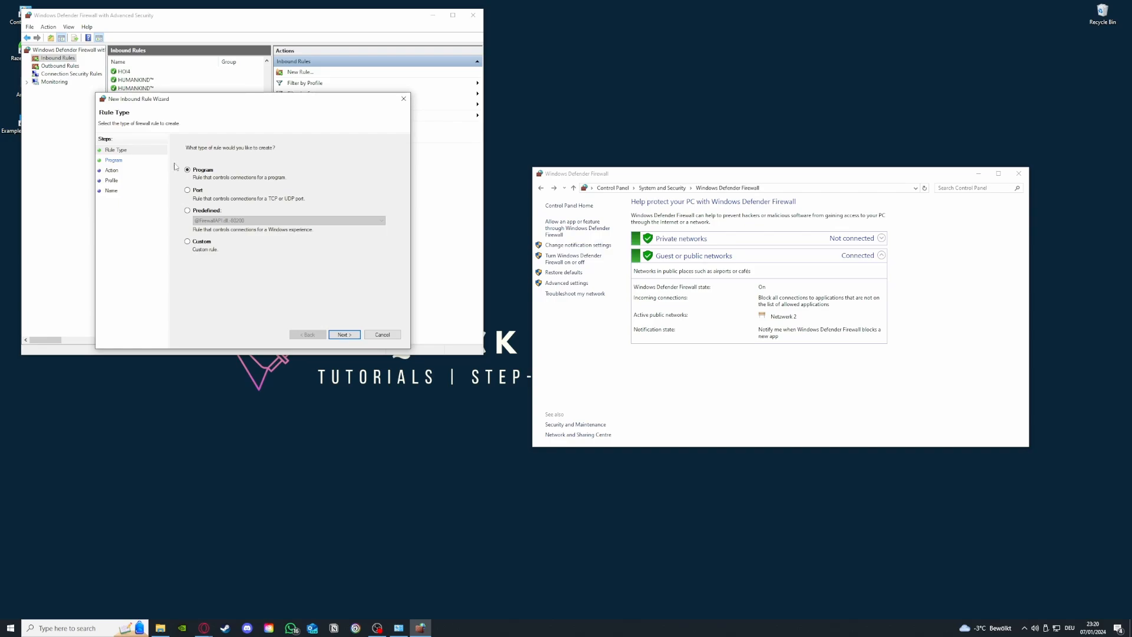
left_click(408, 101)
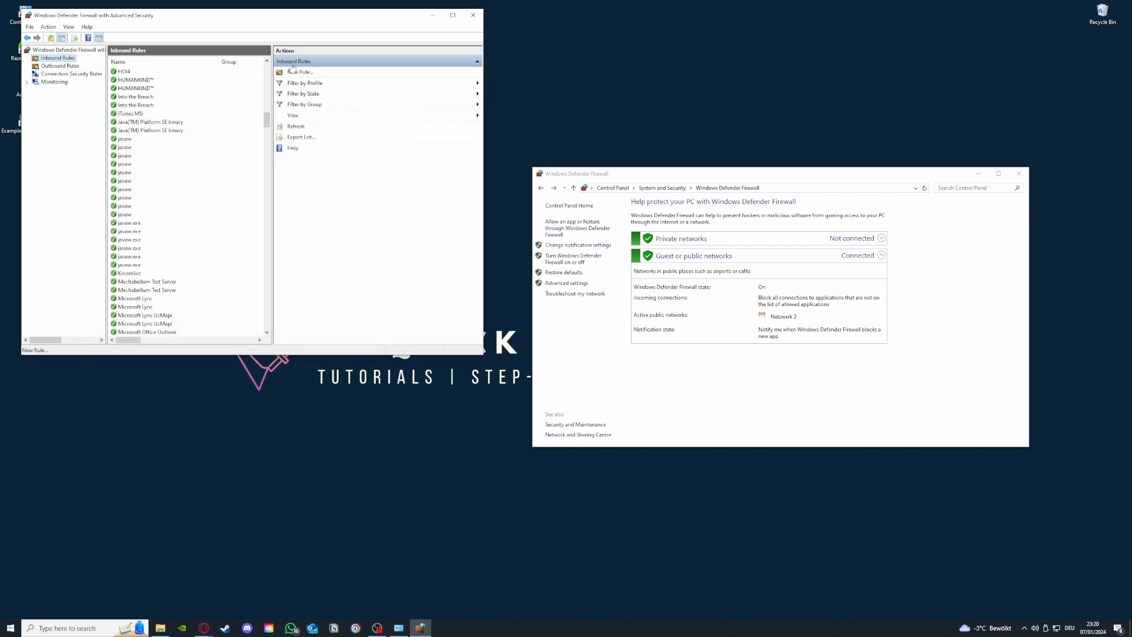
scroll(207, 284, "down", 10)
scroll(206, 285, "down", 8)
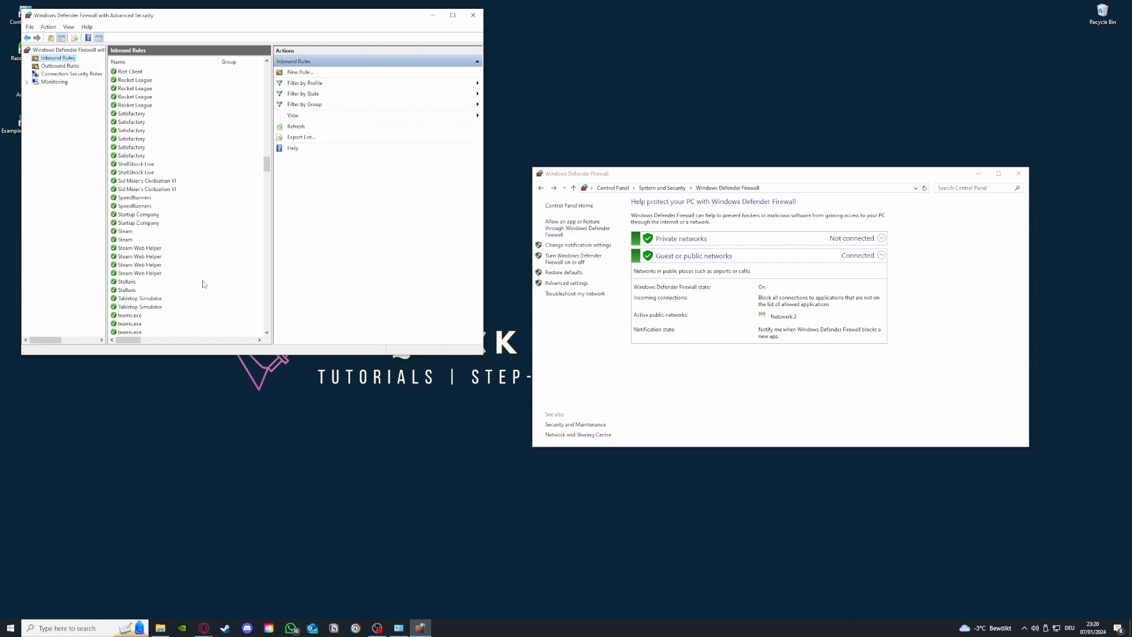
Examine the outbound rules and compare them with the inbound rules.
left_click(59, 66)
left_click(59, 59)
left_click(60, 66)
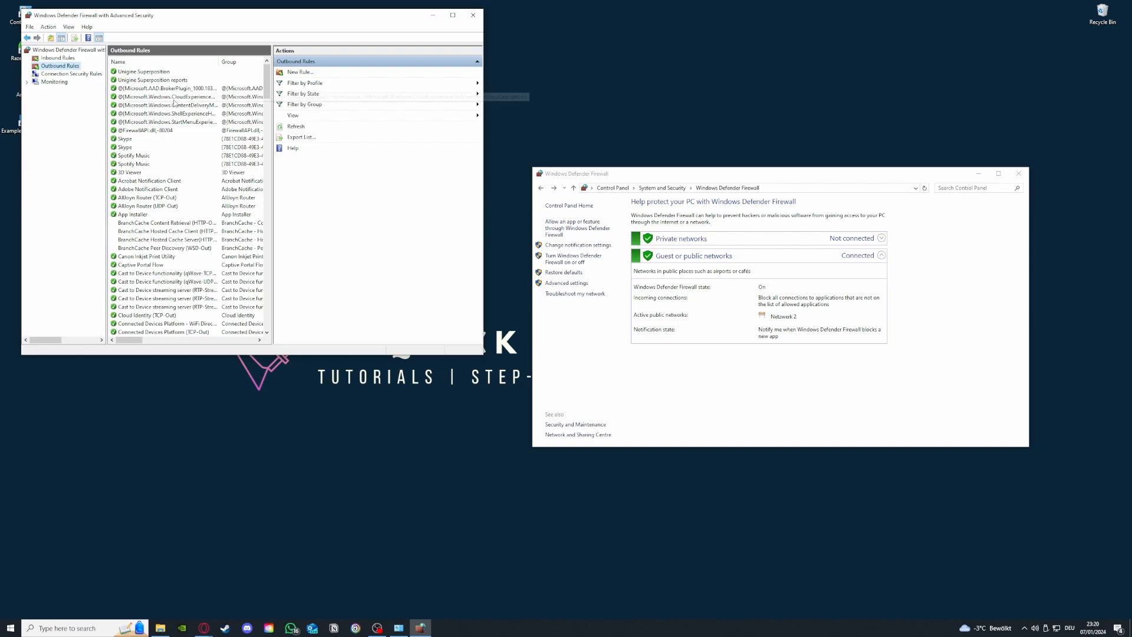
left_click_drag(268, 86, 268, 135)
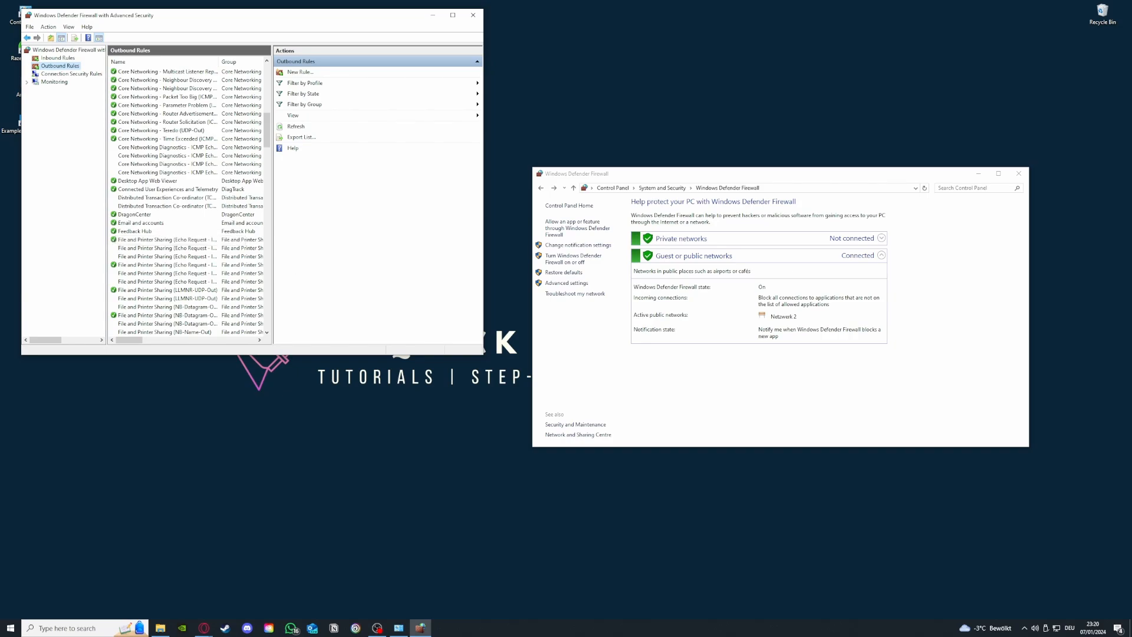
left_click(204, 627)
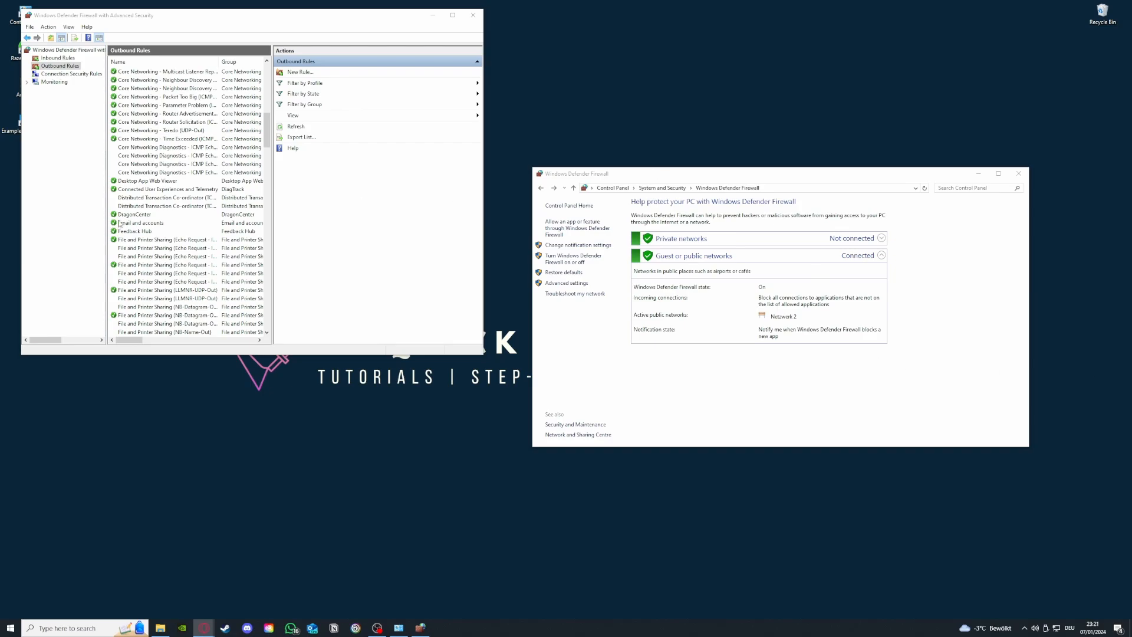
scroll(187, 248, "up", 12)
scroll(187, 248, "up", 3)
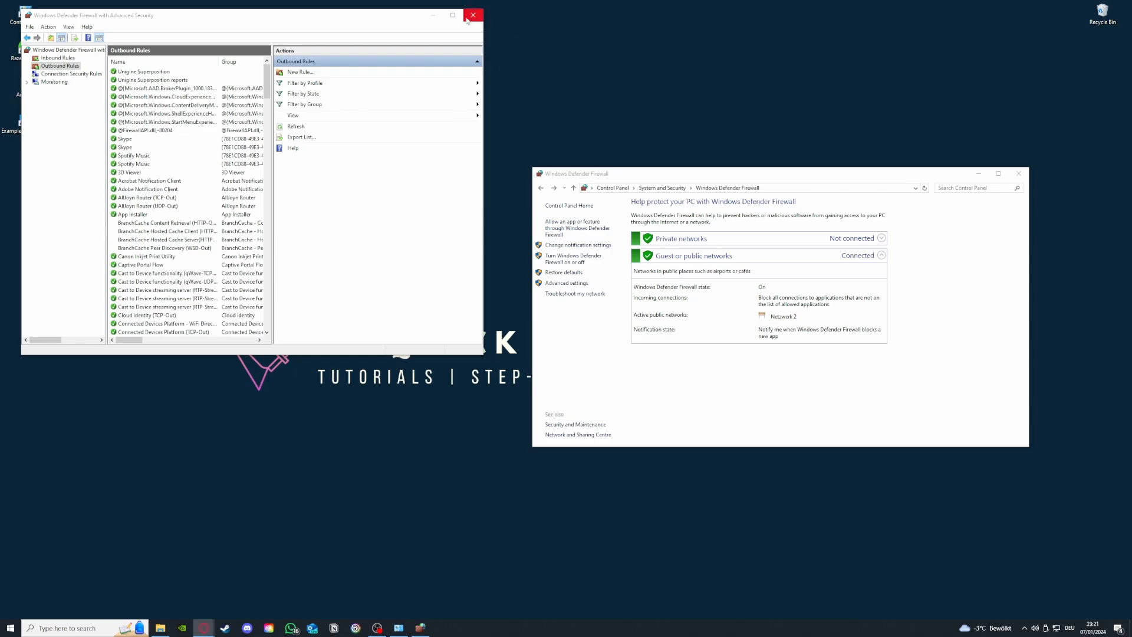
left_click(51, 59)
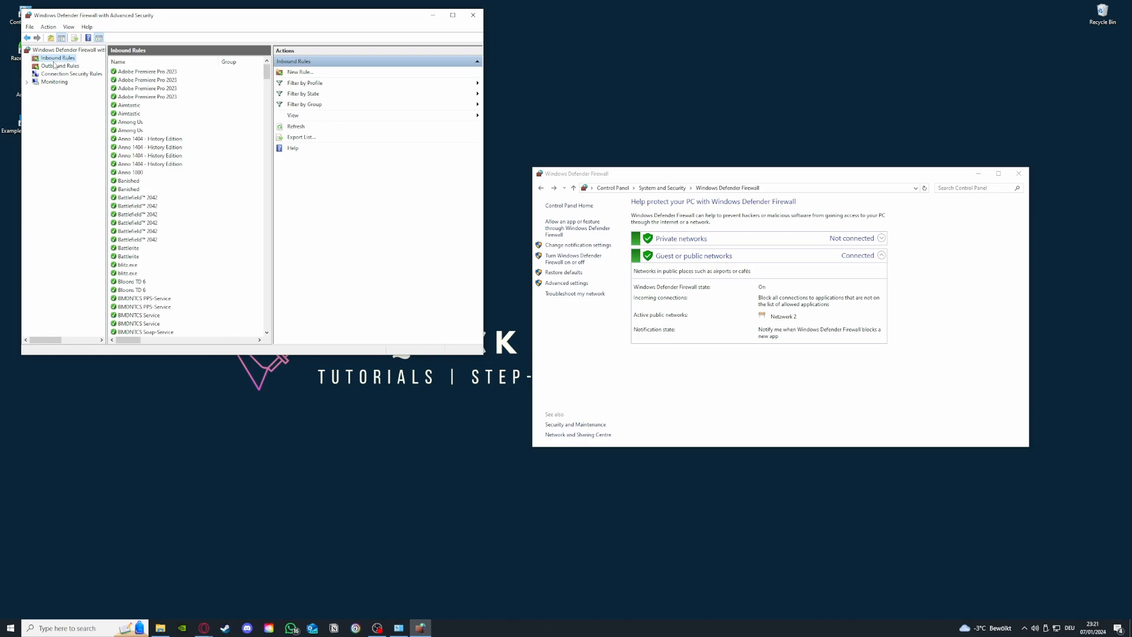
left_click(54, 67)
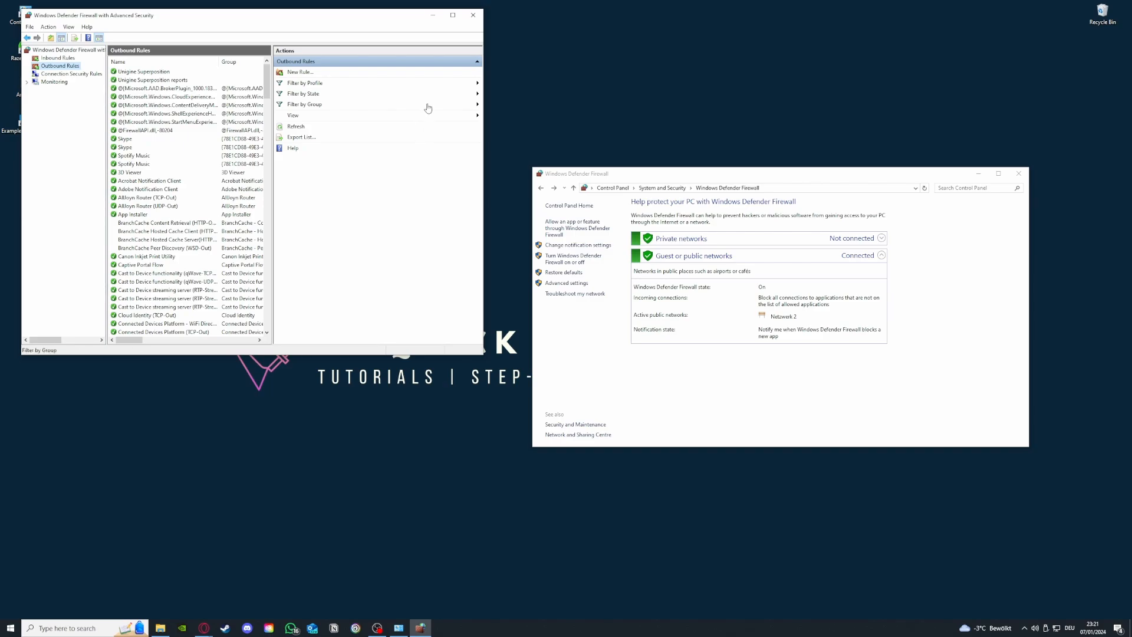
Close both firewall windows and move the Example Application 2 shortcut up and to the left on the desktop.
left_click(472, 15)
left_click(1017, 175)
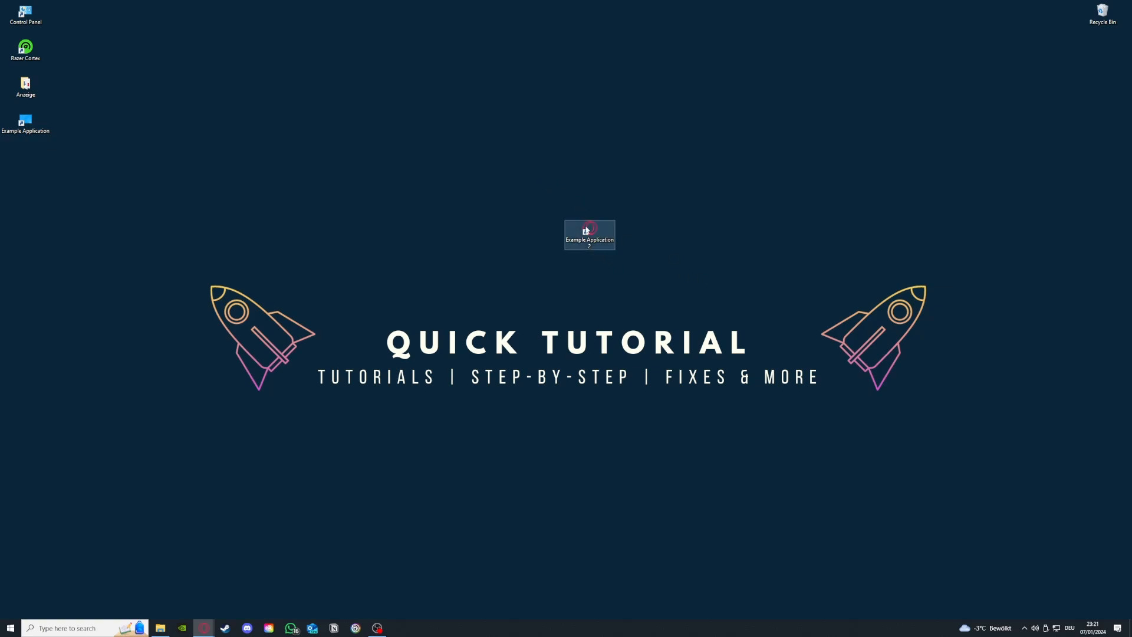
left_click_drag(589, 231, 435, 194)
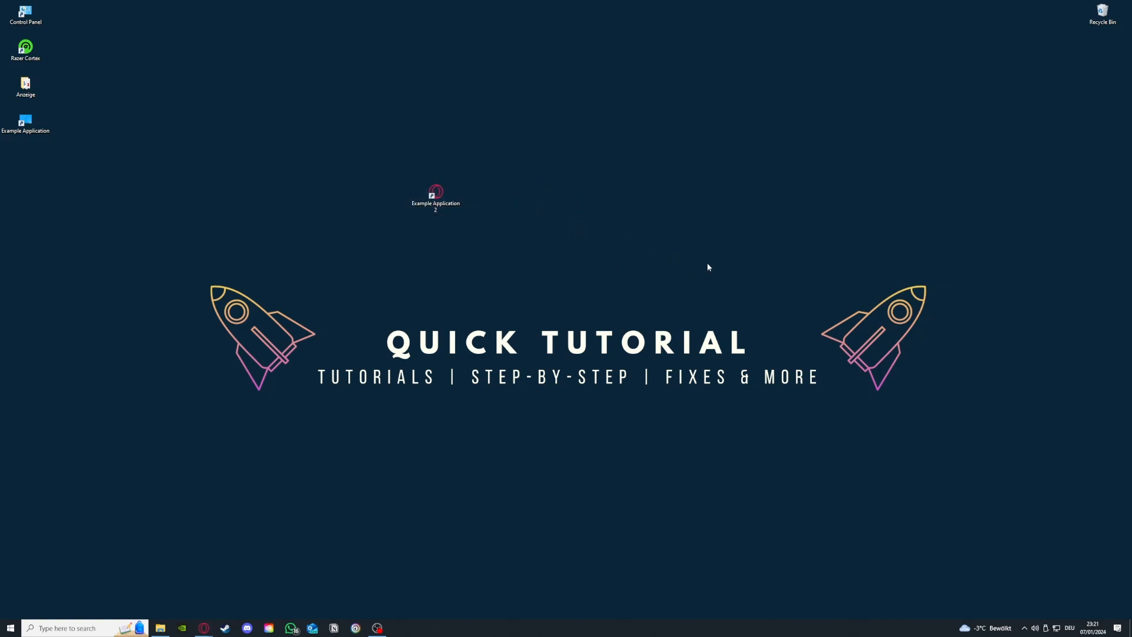